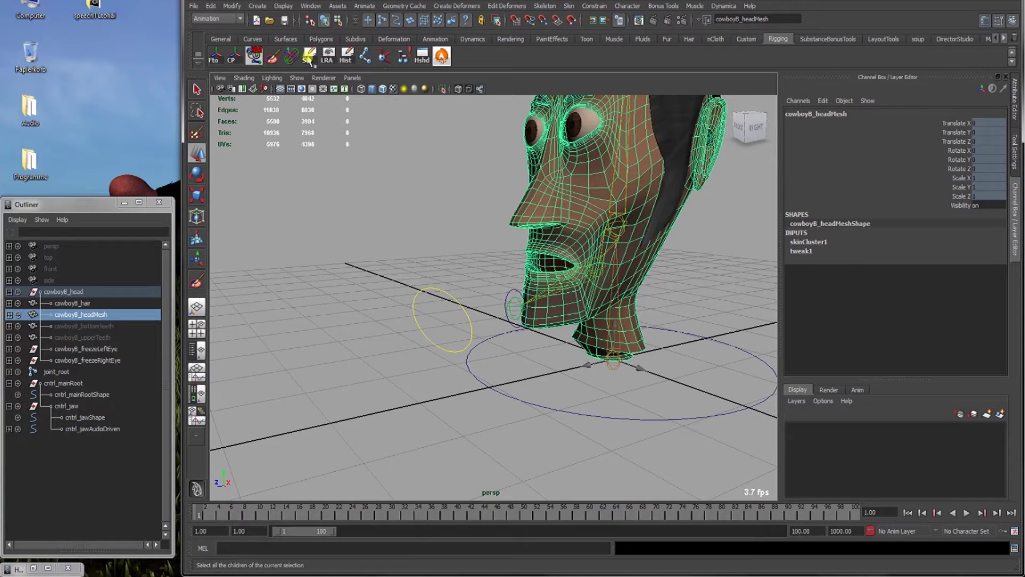
Start Paint Skin Weights on cowboy8_headMesh with joint_jaw_03 influence, viewing the mouth from the front
{"action": "left_click", "coordinate": [273, 56]}
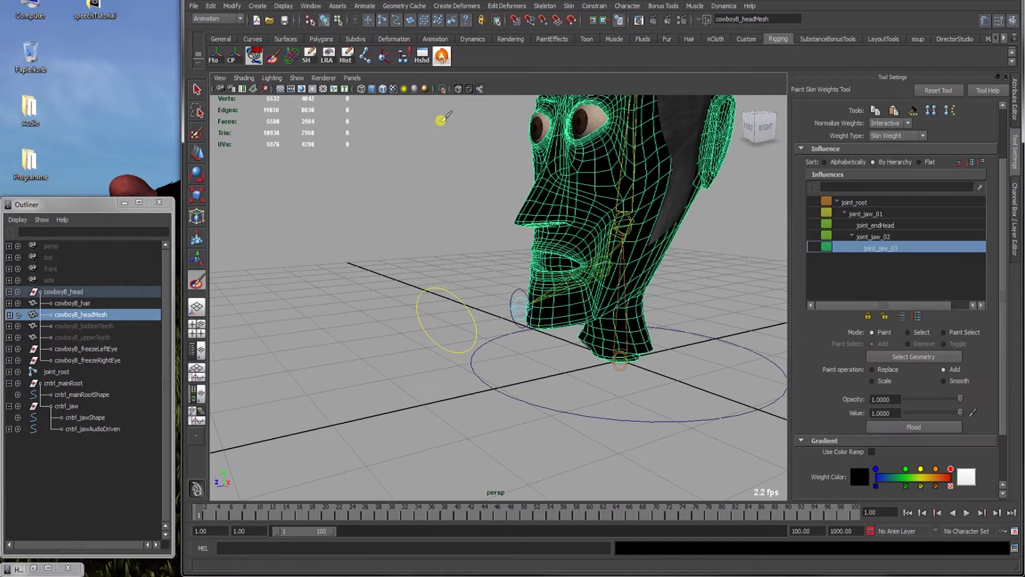
{"action": "scroll", "coordinate": [547, 168], "scroll_direction": "up", "scroll_amount": 6}
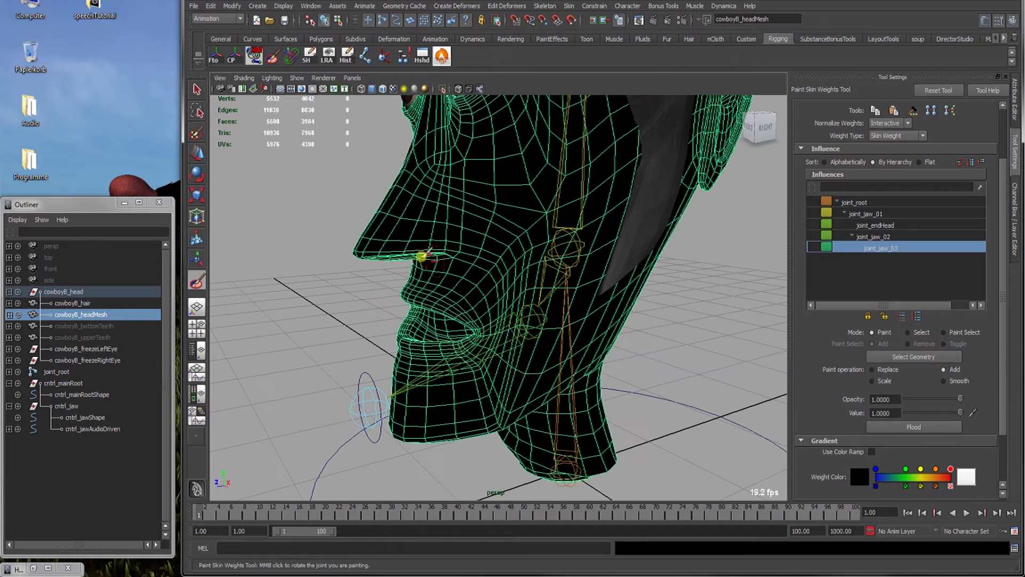
{"action": "left_click_drag", "start_coordinate": [592, 321], "coordinate": [508, 316], "text": "alt"}
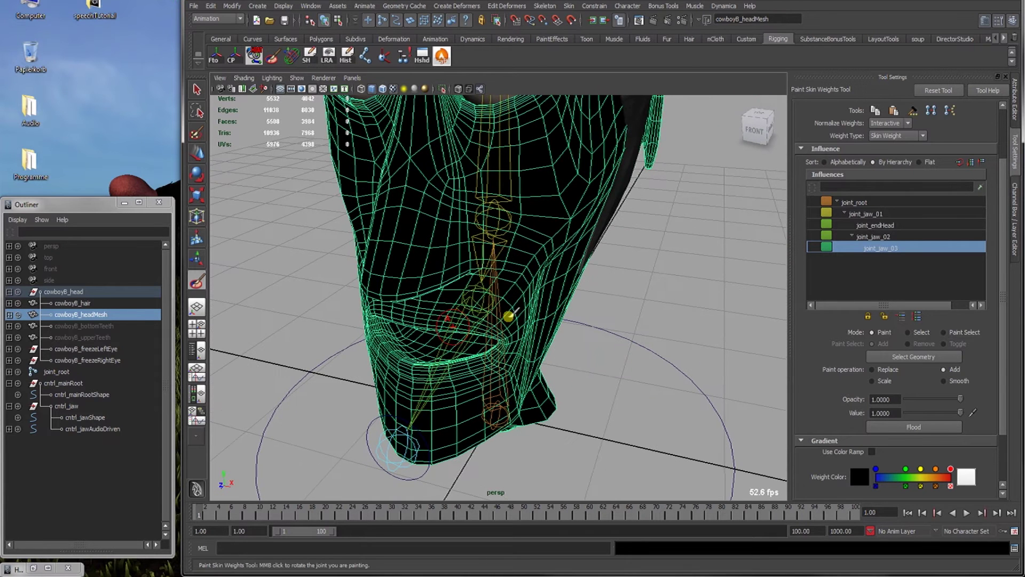
{"action": "scroll", "coordinate": [871, 352], "scroll_direction": "down", "scroll_amount": 3}
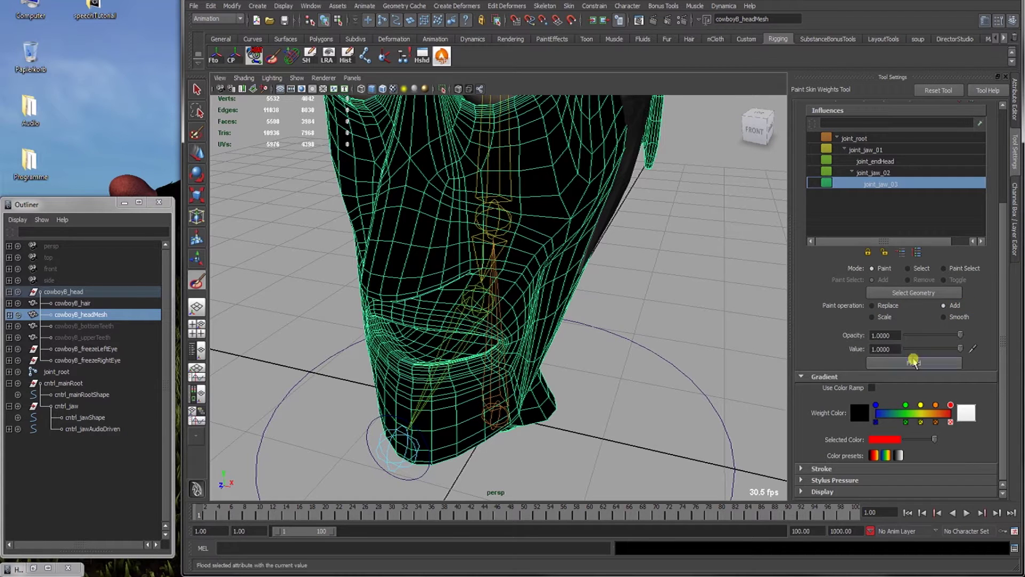
{"action": "left_click_drag", "start_coordinate": [489, 343], "coordinate": [500, 292], "text": "alt"}
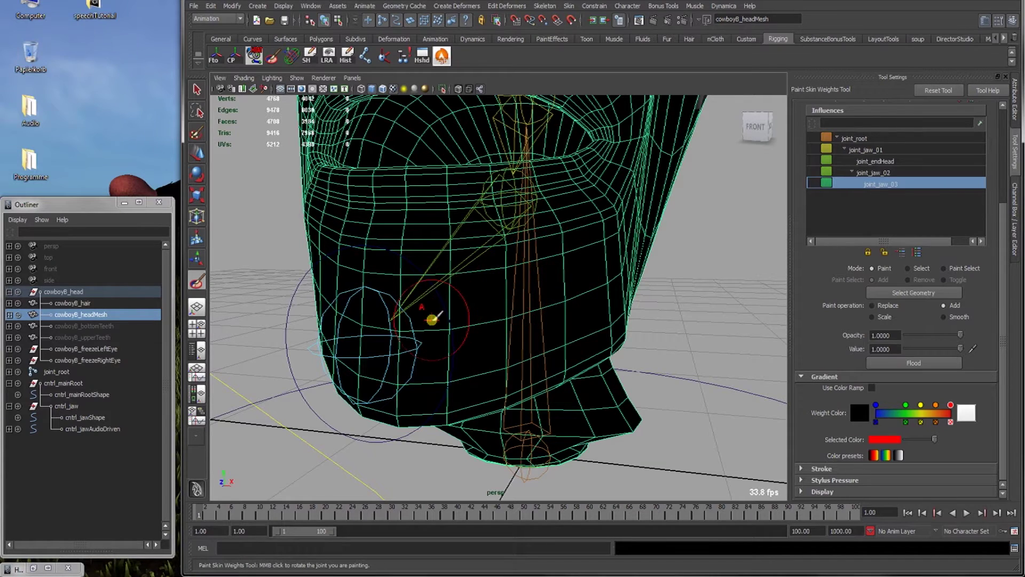
Paint joint_jaw_03 weight down both cheeks, across the lip band and along the jaw
{"action": "mouse_move", "coordinate": [430, 316]}
{"action": "left_mouse_down", "text": "alt"}
{"action": "mouse_move", "coordinate": [464, 334]}
{"action": "mouse_move", "coordinate": [431, 316]}
{"action": "mouse_move", "coordinate": [411, 273]}
{"action": "mouse_move", "coordinate": [426, 305]}
{"action": "mouse_move", "coordinate": [430, 247]}
{"action": "mouse_move", "coordinate": [446, 300]}
{"action": "mouse_move", "coordinate": [404, 269]}
{"action": "mouse_move", "coordinate": [407, 199]}
{"action": "mouse_move", "coordinate": [384, 219]}
{"action": "mouse_move", "coordinate": [383, 165]}
{"action": "mouse_move", "coordinate": [395, 273]}
{"action": "mouse_move", "coordinate": [366, 266]}
{"action": "mouse_move", "coordinate": [370, 354]}
{"action": "left_mouse_up", "text": "alt"}
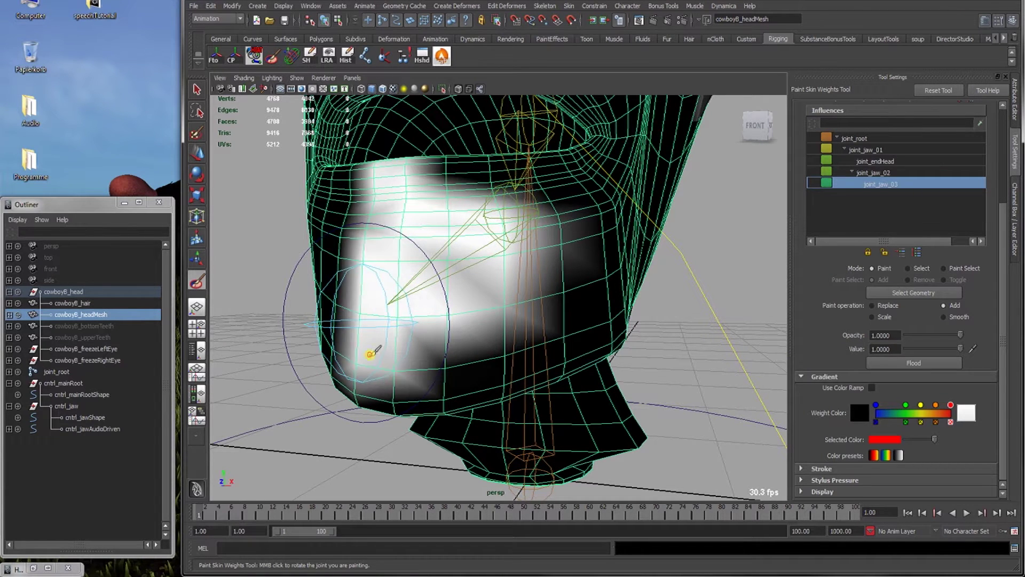
{"action": "mouse_move", "coordinate": [389, 174]}
{"action": "left_mouse_down"}
{"action": "mouse_move", "coordinate": [406, 246]}
{"action": "mouse_move", "coordinate": [425, 273]}
{"action": "mouse_move", "coordinate": [424, 247]}
{"action": "left_mouse_up"}
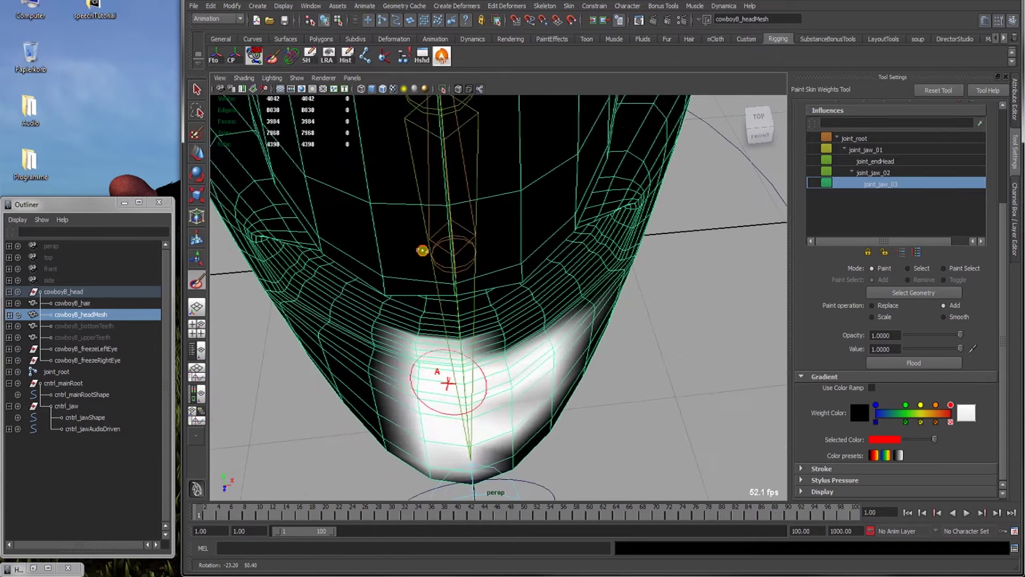
{"action": "mouse_move", "coordinate": [423, 248]}
{"action": "right_mouse_down", "text": "alt"}
{"action": "mouse_move", "coordinate": [473, 289]}
{"action": "mouse_move", "coordinate": [465, 300]}
{"action": "right_mouse_up", "text": "alt"}
{"action": "mouse_move", "coordinate": [465, 299]}
{"action": "left_mouse_down"}
{"action": "mouse_move", "coordinate": [531, 277]}
{"action": "mouse_move", "coordinate": [590, 226]}
{"action": "mouse_move", "coordinate": [618, 235]}
{"action": "mouse_move", "coordinate": [529, 307]}
{"action": "mouse_move", "coordinate": [519, 303]}
{"action": "mouse_move", "coordinate": [601, 252]}
{"action": "mouse_move", "coordinate": [446, 290]}
{"action": "mouse_move", "coordinate": [443, 196]}
{"action": "mouse_move", "coordinate": [437, 280]}
{"action": "mouse_move", "coordinate": [445, 247]}
{"action": "mouse_move", "coordinate": [559, 201]}
{"action": "mouse_move", "coordinate": [493, 262]}
{"action": "mouse_move", "coordinate": [552, 221]}
{"action": "mouse_move", "coordinate": [602, 256]}
{"action": "left_mouse_up"}
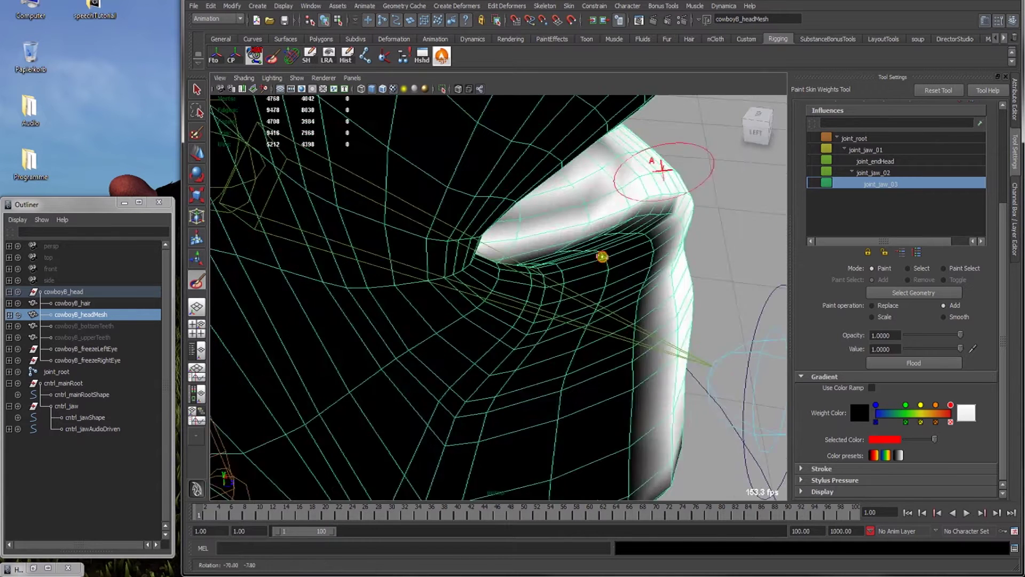
{"action": "mouse_move", "coordinate": [602, 256]}
{"action": "right_mouse_down", "text": "alt"}
{"action": "mouse_move", "coordinate": [643, 233]}
{"action": "mouse_move", "coordinate": [522, 331]}
{"action": "right_mouse_up", "text": "alt"}
{"action": "mouse_move", "coordinate": [522, 331]}
{"action": "left_mouse_down"}
{"action": "mouse_move", "coordinate": [308, 274]}
{"action": "mouse_move", "coordinate": [489, 196]}
{"action": "mouse_move", "coordinate": [456, 234]}
{"action": "mouse_move", "coordinate": [484, 250]}
{"action": "mouse_move", "coordinate": [488, 227]}
{"action": "mouse_move", "coordinate": [412, 218]}
{"action": "mouse_move", "coordinate": [382, 226]}
{"action": "mouse_move", "coordinate": [436, 225]}
{"action": "mouse_move", "coordinate": [524, 180]}
{"action": "mouse_move", "coordinate": [543, 186]}
{"action": "mouse_move", "coordinate": [513, 166]}
{"action": "mouse_move", "coordinate": [524, 154]}
{"action": "mouse_move", "coordinate": [445, 154]}
{"action": "mouse_move", "coordinate": [433, 176]}
{"action": "mouse_move", "coordinate": [401, 170]}
{"action": "mouse_move", "coordinate": [521, 200]}
{"action": "mouse_move", "coordinate": [512, 211]}
{"action": "mouse_move", "coordinate": [401, 214]}
{"action": "left_mouse_up"}
{"action": "mouse_move", "coordinate": [400, 213]}
{"action": "left_mouse_down"}
{"action": "mouse_move", "coordinate": [483, 231]}
{"action": "mouse_move", "coordinate": [524, 199]}
{"action": "mouse_move", "coordinate": [499, 208]}
{"action": "mouse_move", "coordinate": [415, 290]}
{"action": "mouse_move", "coordinate": [373, 359]}
{"action": "mouse_move", "coordinate": [359, 323]}
{"action": "mouse_move", "coordinate": [355, 415]}
{"action": "mouse_move", "coordinate": [300, 405]}
{"action": "mouse_move", "coordinate": [360, 418]}
{"action": "mouse_move", "coordinate": [403, 411]}
{"action": "mouse_move", "coordinate": [348, 367]}
{"action": "left_mouse_up"}
{"action": "middle_click_drag", "start_coordinate": [348, 366], "coordinate": [363, 308], "text": "alt"}
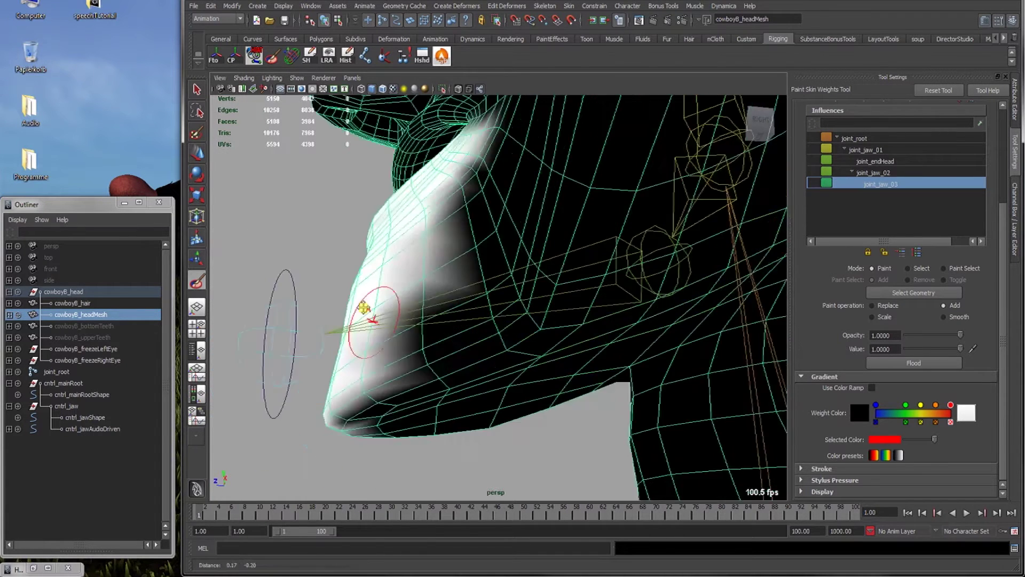
Paint white weight over the lower cheek and jaw's lower edge, then scrub to test
{"action": "left_click_drag", "start_coordinate": [363, 308], "coordinate": [373, 339], "text": "alt"}
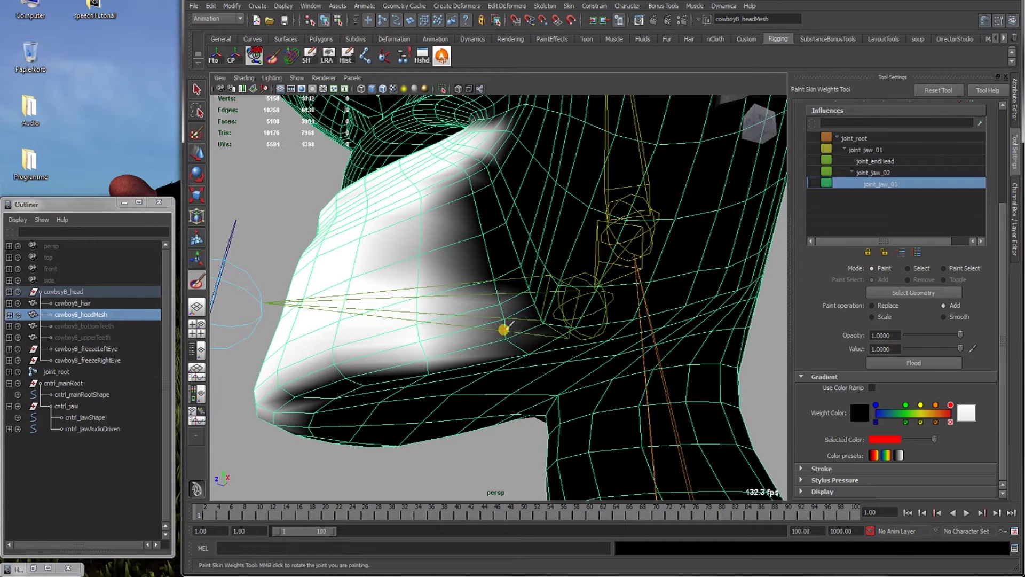
{"action": "mouse_move", "coordinate": [503, 330]}
{"action": "left_mouse_down"}
{"action": "mouse_move", "coordinate": [523, 280]}
{"action": "mouse_move", "coordinate": [479, 197]}
{"action": "mouse_move", "coordinate": [481, 166]}
{"action": "mouse_move", "coordinate": [494, 301]}
{"action": "mouse_move", "coordinate": [510, 303]}
{"action": "mouse_move", "coordinate": [430, 230]}
{"action": "mouse_move", "coordinate": [209, 292]}
{"action": "left_mouse_up"}
{"action": "mouse_move", "coordinate": [291, 318]}
{"action": "left_mouse_down", "text": "alt"}
{"action": "mouse_move", "coordinate": [385, 321]}
{"action": "mouse_move", "coordinate": [377, 287]}
{"action": "mouse_move", "coordinate": [331, 304]}
{"action": "mouse_move", "coordinate": [279, 346]}
{"action": "mouse_move", "coordinate": [338, 377]}
{"action": "mouse_move", "coordinate": [444, 395]}
{"action": "mouse_move", "coordinate": [460, 350]}
{"action": "mouse_move", "coordinate": [405, 303]}
{"action": "mouse_move", "coordinate": [488, 290]}
{"action": "mouse_move", "coordinate": [416, 319]}
{"action": "left_mouse_up", "text": "alt"}
{"action": "mouse_move", "coordinate": [430, 382]}
{"action": "left_mouse_down"}
{"action": "mouse_move", "coordinate": [281, 351]}
{"action": "mouse_move", "coordinate": [280, 336]}
{"action": "mouse_move", "coordinate": [542, 376]}
{"action": "mouse_move", "coordinate": [516, 391]}
{"action": "mouse_move", "coordinate": [582, 292]}
{"action": "mouse_move", "coordinate": [548, 217]}
{"action": "mouse_move", "coordinate": [570, 205]}
{"action": "mouse_move", "coordinate": [627, 297]}
{"action": "mouse_move", "coordinate": [593, 262]}
{"action": "mouse_move", "coordinate": [513, 236]}
{"action": "mouse_move", "coordinate": [463, 315]}
{"action": "mouse_move", "coordinate": [388, 295]}
{"action": "mouse_move", "coordinate": [425, 304]}
{"action": "left_mouse_up"}
{"action": "mouse_move", "coordinate": [440, 228]}
{"action": "left_mouse_down"}
{"action": "mouse_move", "coordinate": [502, 244]}
{"action": "mouse_move", "coordinate": [469, 241]}
{"action": "mouse_move", "coordinate": [456, 299]}
{"action": "mouse_move", "coordinate": [484, 257]}
{"action": "left_mouse_up"}
{"action": "mouse_move", "coordinate": [364, 369]}
{"action": "left_mouse_down"}
{"action": "mouse_move", "coordinate": [347, 373]}
{"action": "mouse_move", "coordinate": [414, 339]}
{"action": "mouse_move", "coordinate": [521, 315]}
{"action": "mouse_move", "coordinate": [499, 309]}
{"action": "mouse_move", "coordinate": [480, 271]}
{"action": "mouse_move", "coordinate": [521, 279]}
{"action": "mouse_move", "coordinate": [533, 327]}
{"action": "mouse_move", "coordinate": [499, 355]}
{"action": "mouse_move", "coordinate": [506, 294]}
{"action": "mouse_move", "coordinate": [487, 297]}
{"action": "mouse_move", "coordinate": [522, 315]}
{"action": "left_mouse_up"}
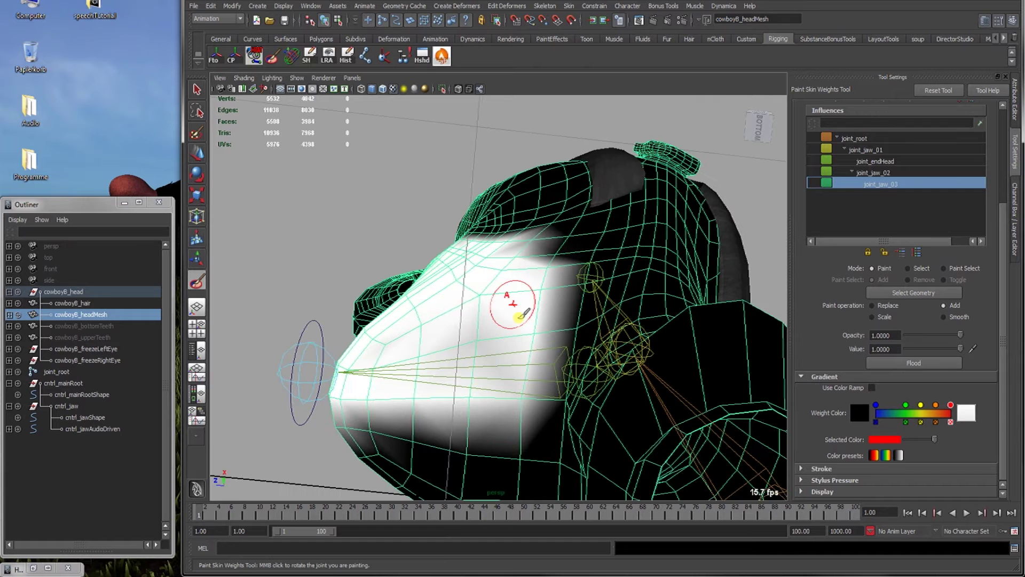
{"action": "left_click_drag", "start_coordinate": [392, 353], "coordinate": [447, 370], "text": "alt"}
{"action": "left_click_drag", "start_coordinate": [227, 516], "coordinate": [423, 516]}
Check the jaw pose at frame 36, then return to frame 1 with the jaw closed
{"action": "left_click_drag", "start_coordinate": [521, 515], "coordinate": [422, 515]}
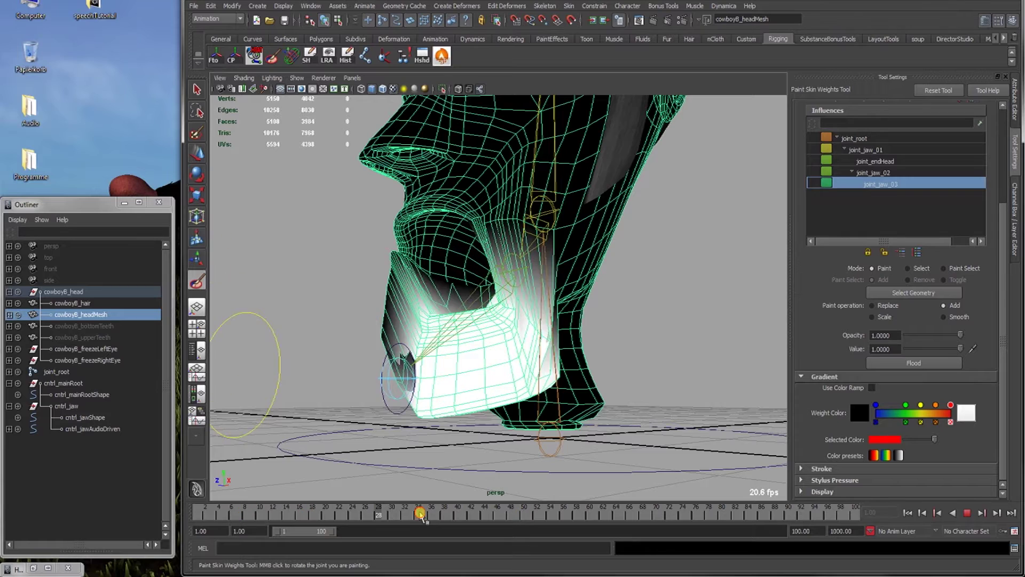
{"action": "left_click_drag", "start_coordinate": [480, 299], "coordinate": [464, 347], "text": "alt"}
{"action": "left_click_drag", "start_coordinate": [376, 511], "coordinate": [202, 511]}
{"action": "left_click_drag", "start_coordinate": [269, 468], "coordinate": [492, 305], "text": "alt"}
{"action": "scroll", "coordinate": [555, 288], "scroll_direction": "up", "scroll_amount": 5}
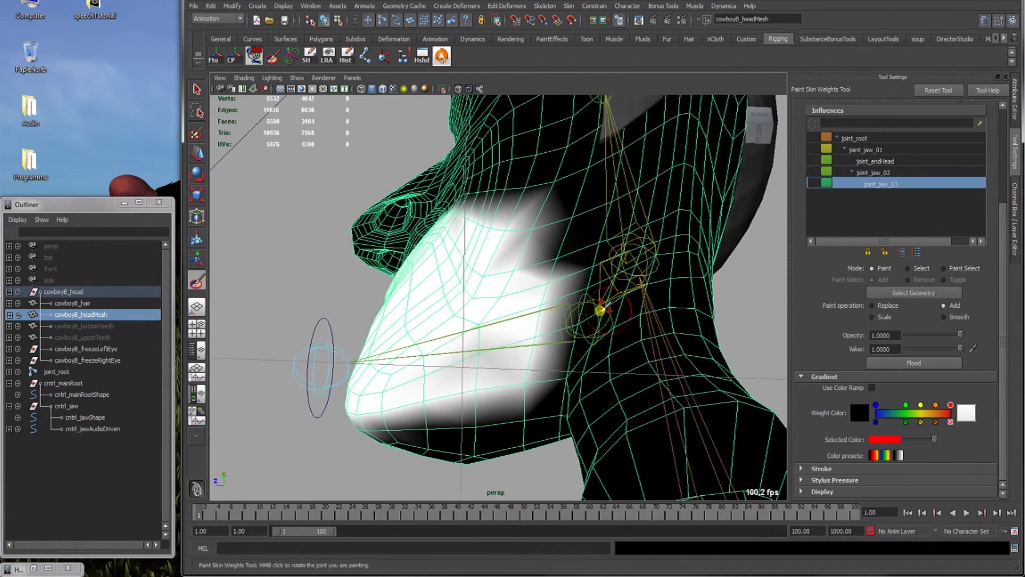
Add joint_root weight above the jaw, then a little joint_jaw_03 weight up the cheek
{"action": "left_click", "coordinate": [854, 138]}
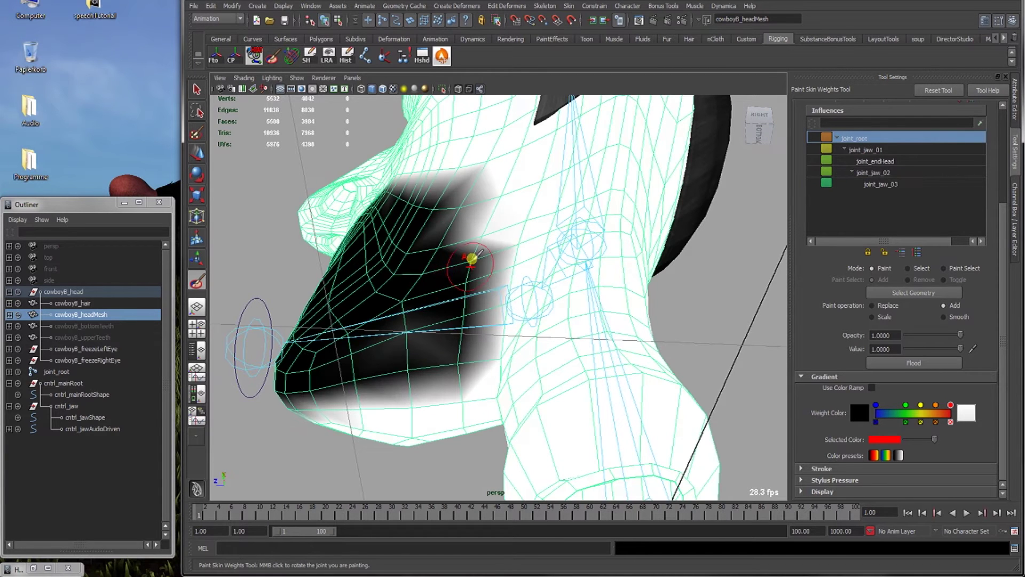
{"action": "left_click_drag", "start_coordinate": [470, 266], "coordinate": [462, 348]}
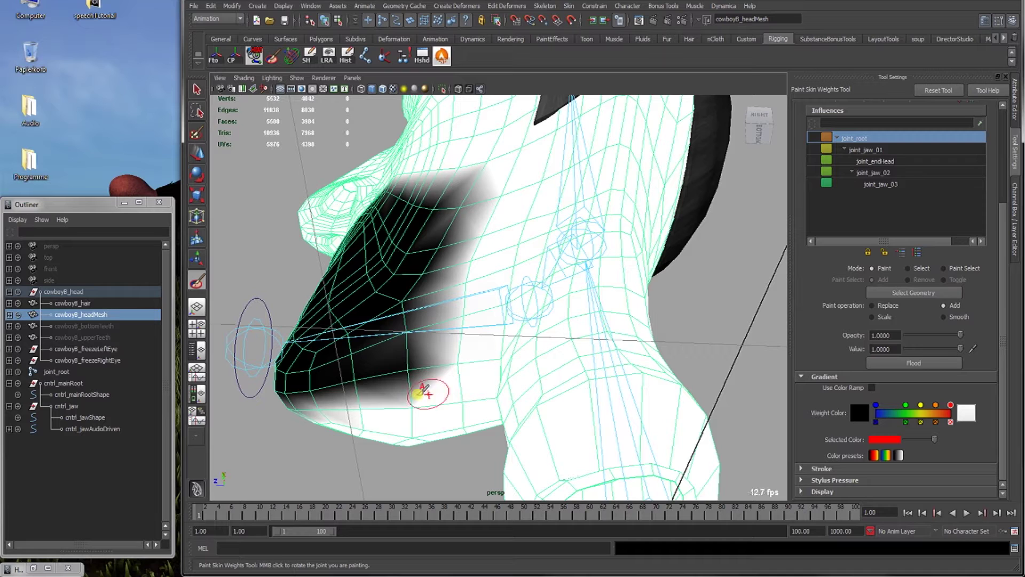
{"action": "left_click", "coordinate": [922, 184]}
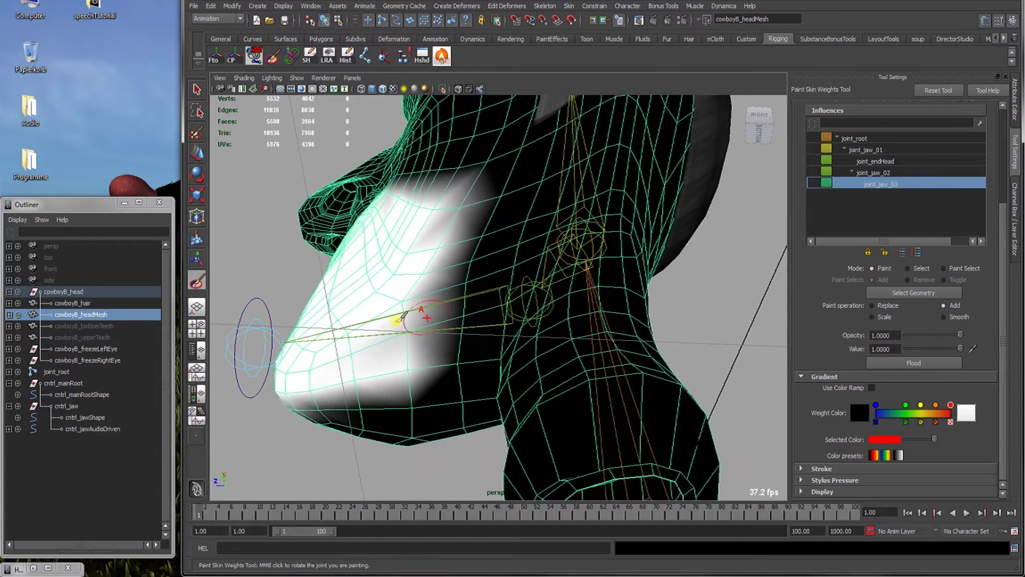
{"action": "left_click_drag", "start_coordinate": [412, 321], "coordinate": [441, 299], "text": "alt"}
{"action": "left_click_drag", "start_coordinate": [427, 179], "coordinate": [430, 164]}
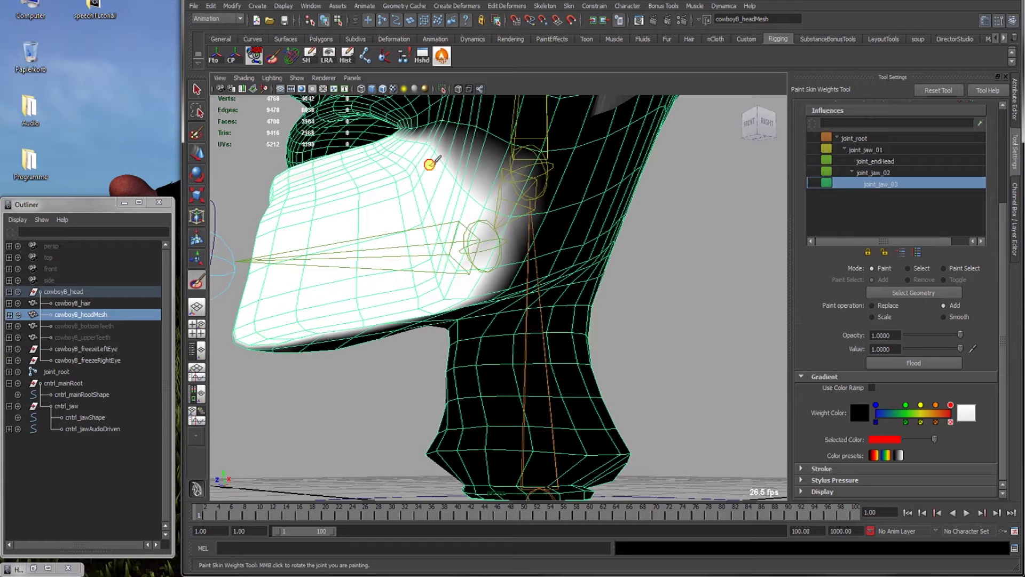
Scrub the animation to confirm the jaw opens cleanly, then exit weight painting
{"action": "left_click_drag", "start_coordinate": [437, 231], "coordinate": [412, 339], "text": "alt"}
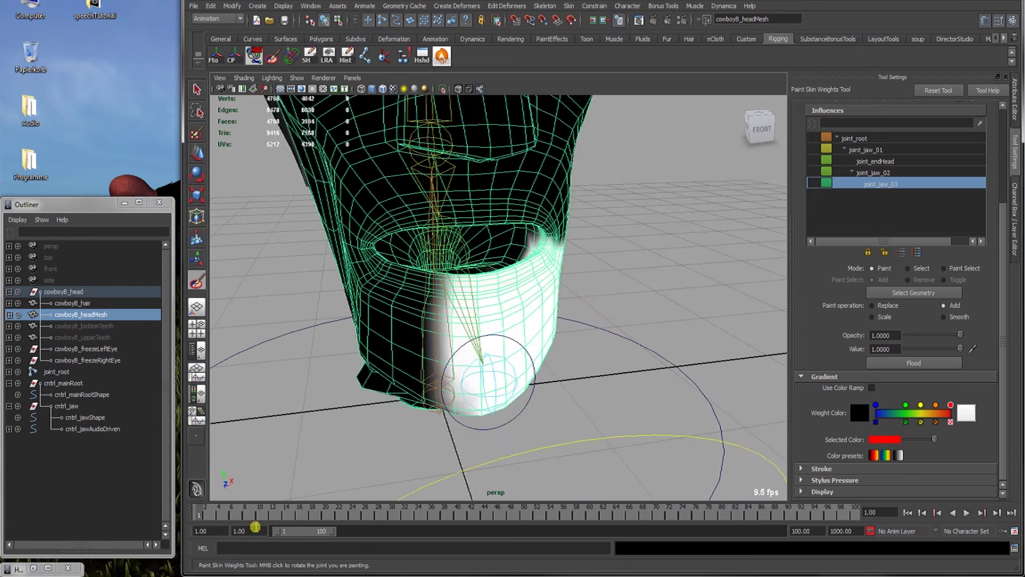
{"action": "left_click_drag", "start_coordinate": [207, 513], "coordinate": [286, 499]}
{"action": "left_click_drag", "start_coordinate": [470, 299], "coordinate": [413, 362], "text": "alt"}
{"action": "left_click_drag", "start_coordinate": [278, 517], "coordinate": [69, 512]}
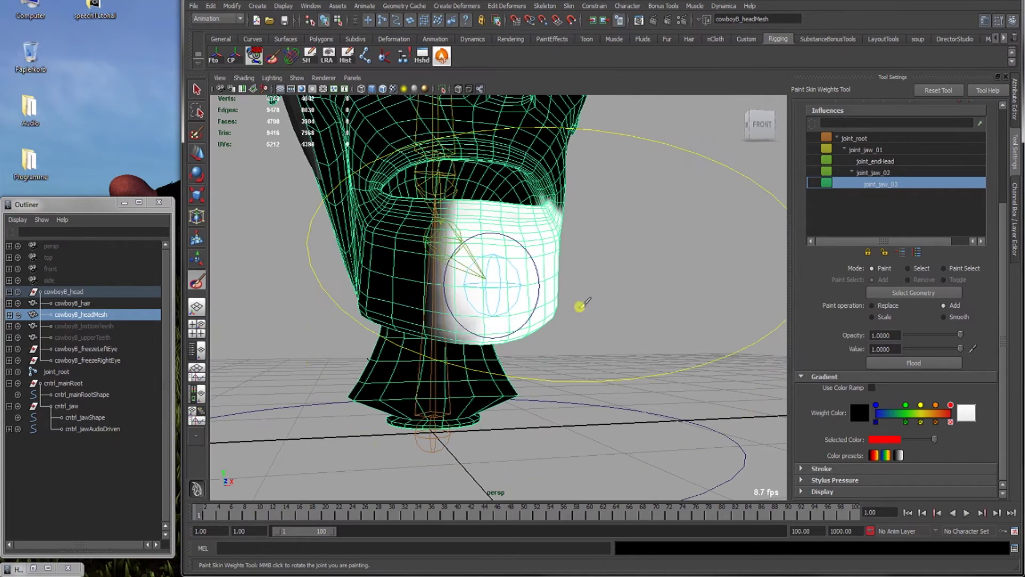
{"action": "left_click_drag", "start_coordinate": [509, 271], "coordinate": [499, 299], "text": "alt"}
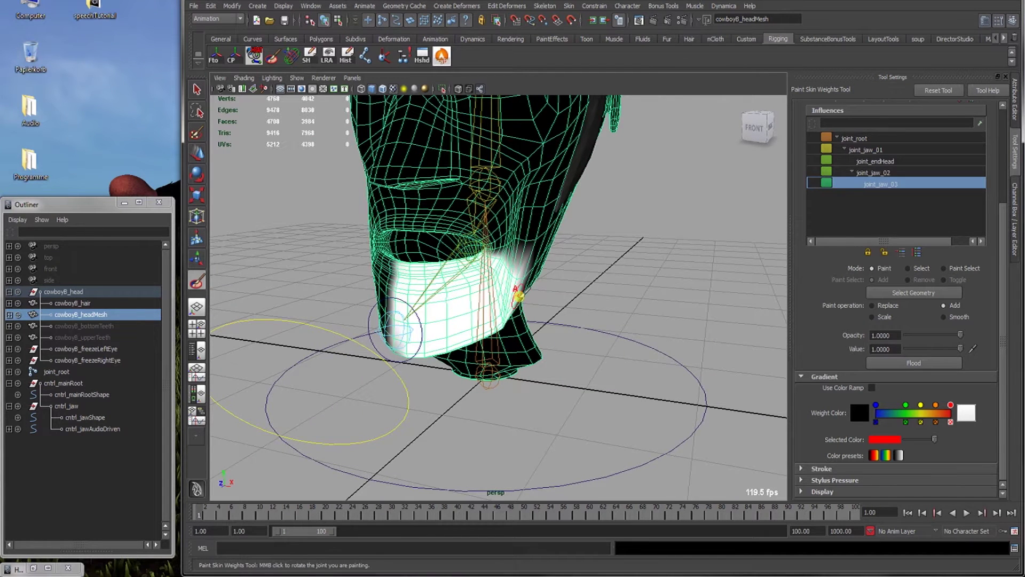
{"action": "key", "text": "q"}
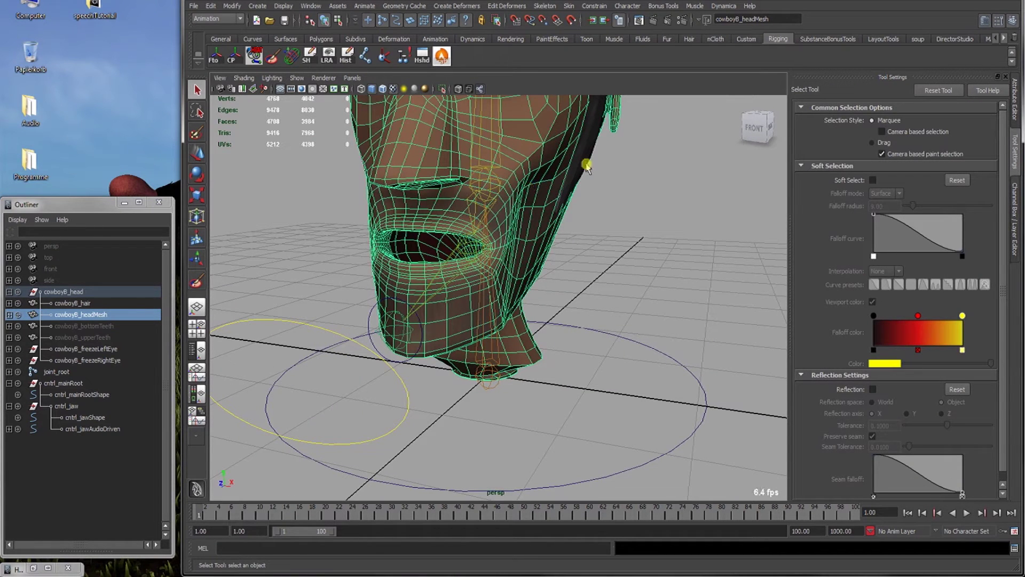
Mirror the head mesh's skin weights across YZ, positive to negative X
{"action": "left_click", "coordinate": [571, 6]}
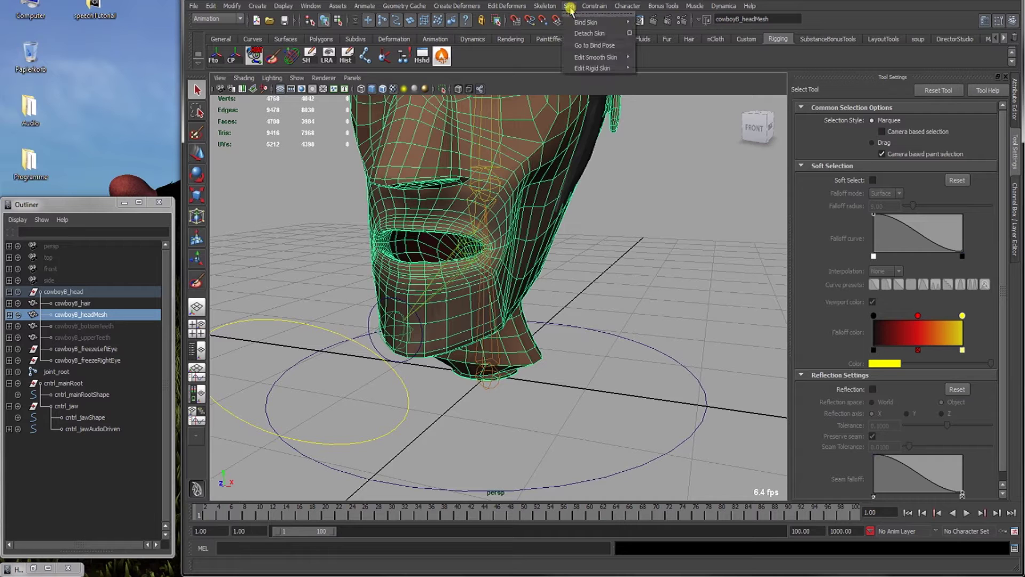
{"action": "mouse_move", "coordinate": [607, 57]}
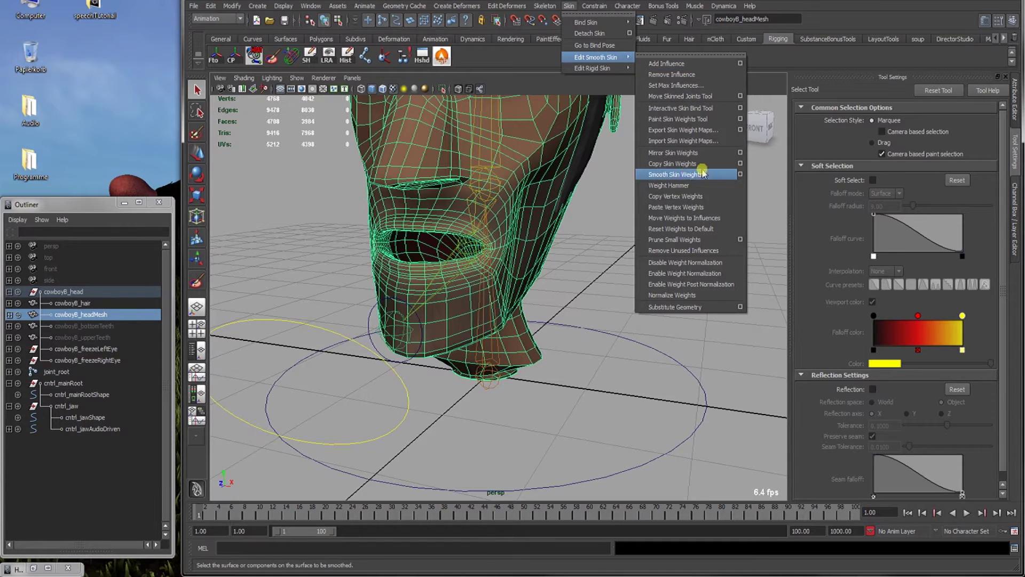
{"action": "left_click", "coordinate": [740, 153]}
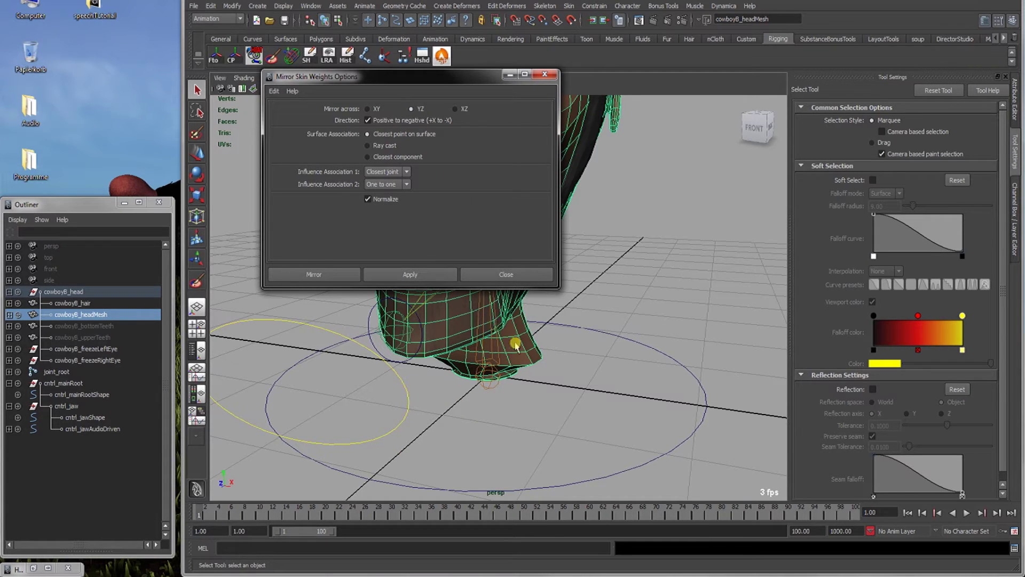
{"action": "left_click_drag", "start_coordinate": [516, 344], "coordinate": [534, 336], "text": "alt"}
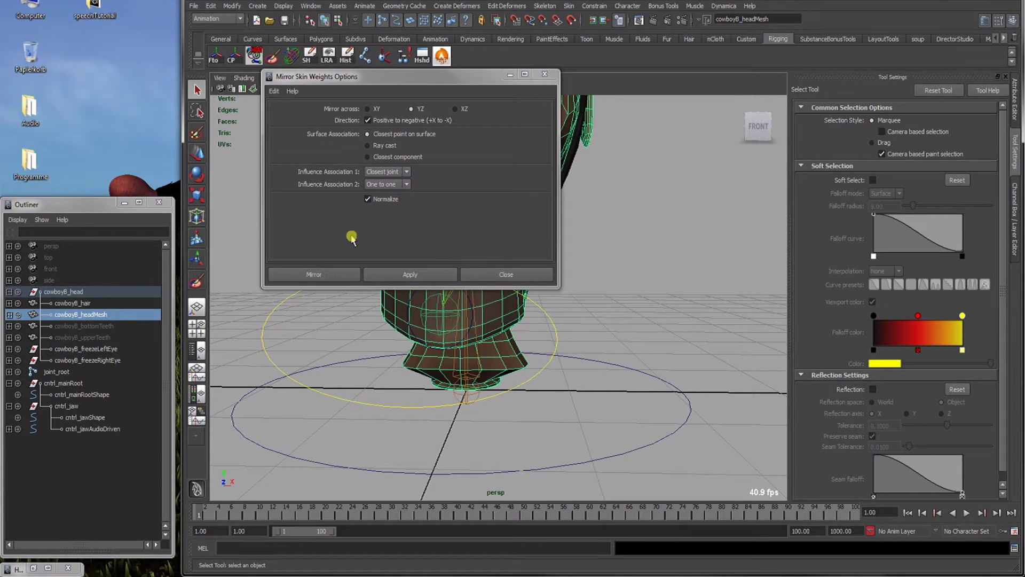
{"action": "left_click", "coordinate": [332, 274]}
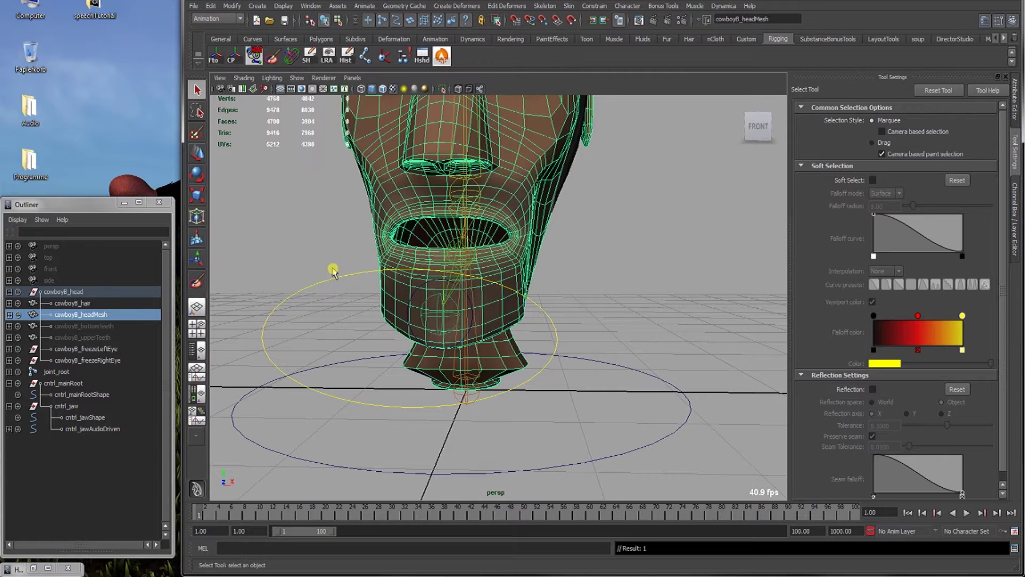
Scrub the timeline to check both jaw sides open evenly, ending back at frame 1
{"action": "left_click_drag", "start_coordinate": [206, 508], "coordinate": [444, 328]}
{"action": "right_click_drag", "start_coordinate": [443, 327], "coordinate": [485, 293], "text": "alt"}
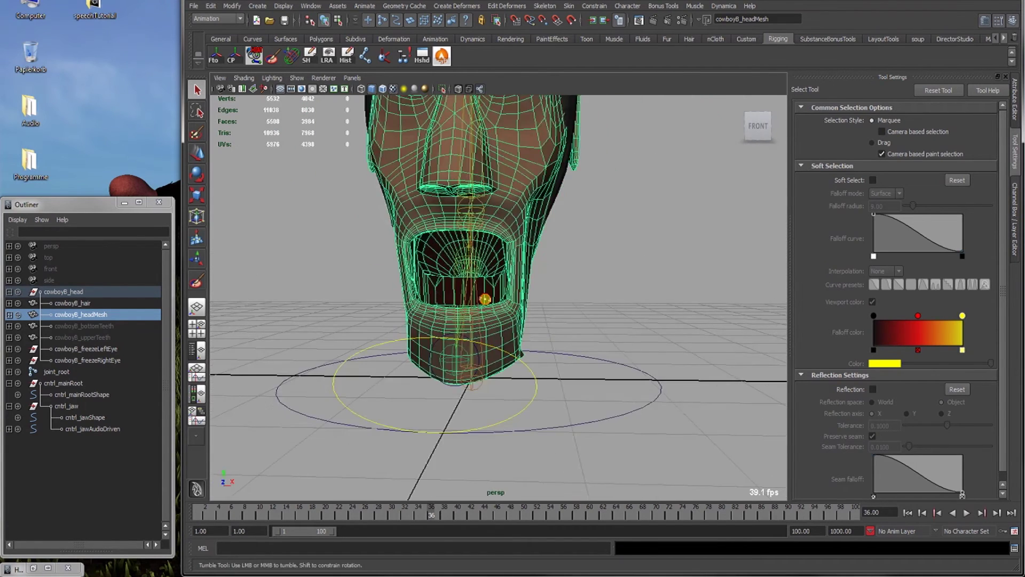
{"action": "left_click_drag", "start_coordinate": [485, 293], "coordinate": [342, 488], "text": "alt"}
{"action": "left_click_drag", "start_coordinate": [281, 517], "coordinate": [181, 502]}
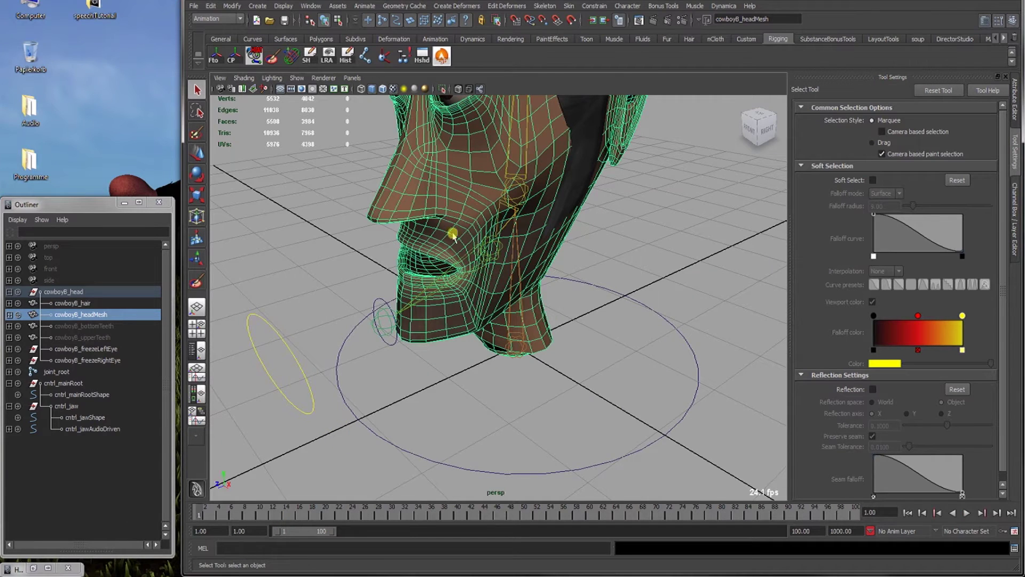
Reopen Paint Skin Weights and flood the jaw weights in Smooth mode
{"action": "left_click", "coordinate": [568, 6]}
{"action": "mouse_move", "coordinate": [595, 57]}
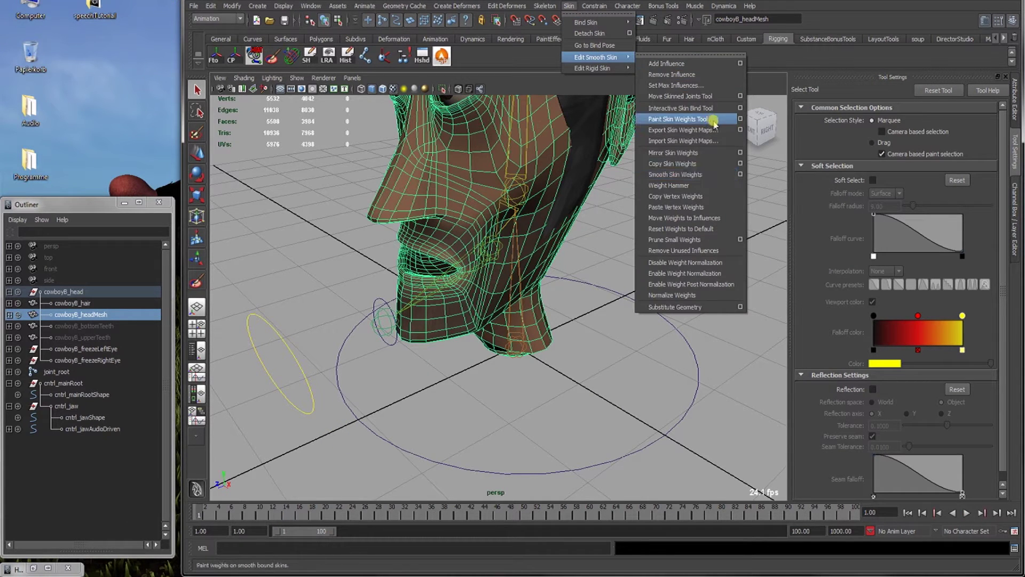
{"action": "left_click", "coordinate": [742, 120]}
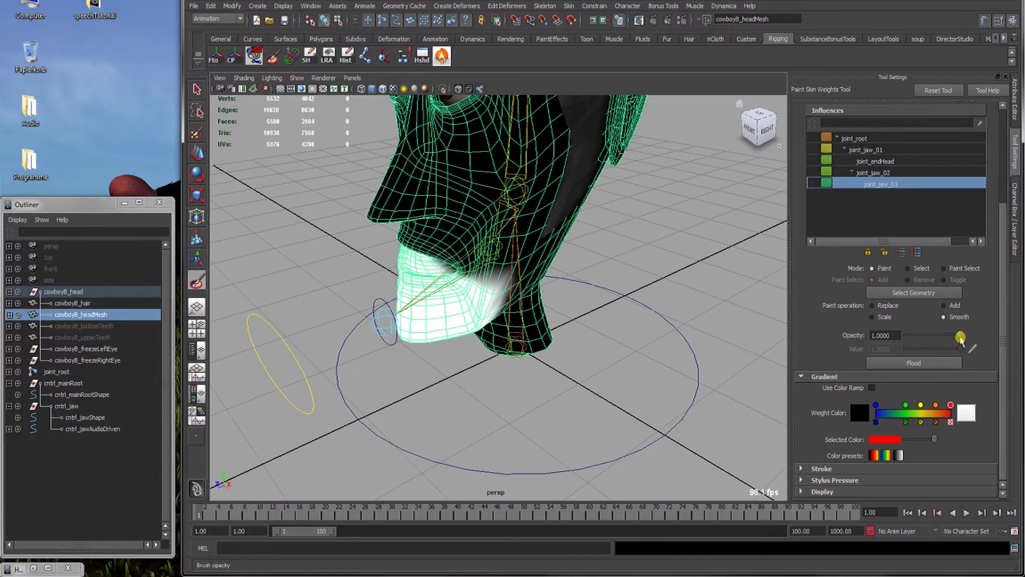
{"action": "left_click", "coordinate": [903, 364]}
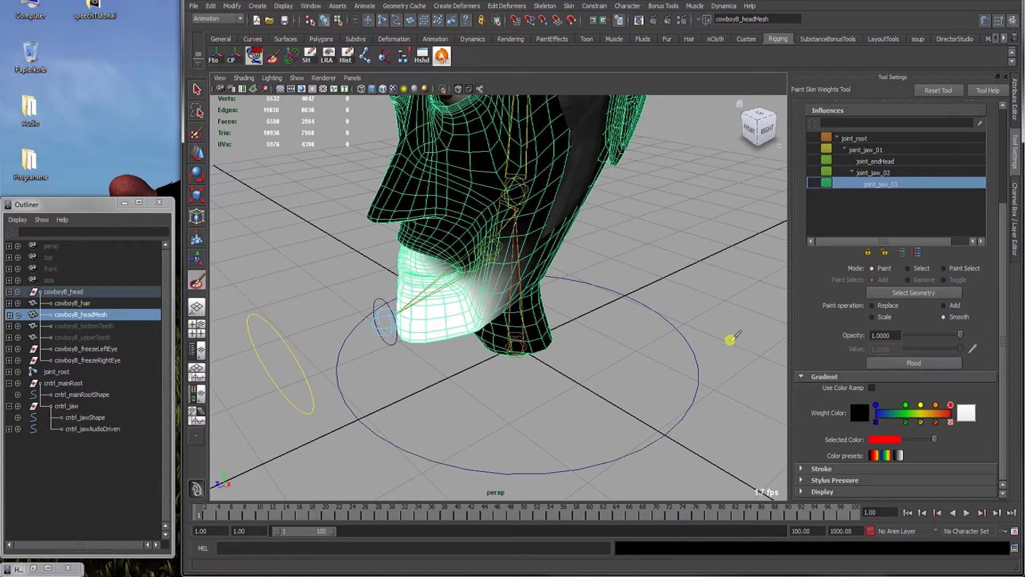
{"action": "mouse_move", "coordinate": [583, 334]}
{"action": "left_mouse_down", "text": "alt"}
{"action": "mouse_move", "coordinate": [646, 309]}
{"action": "mouse_move", "coordinate": [613, 267]}
{"action": "mouse_move", "coordinate": [608, 299]}
{"action": "mouse_move", "coordinate": [597, 304]}
{"action": "left_mouse_up", "text": "alt"}
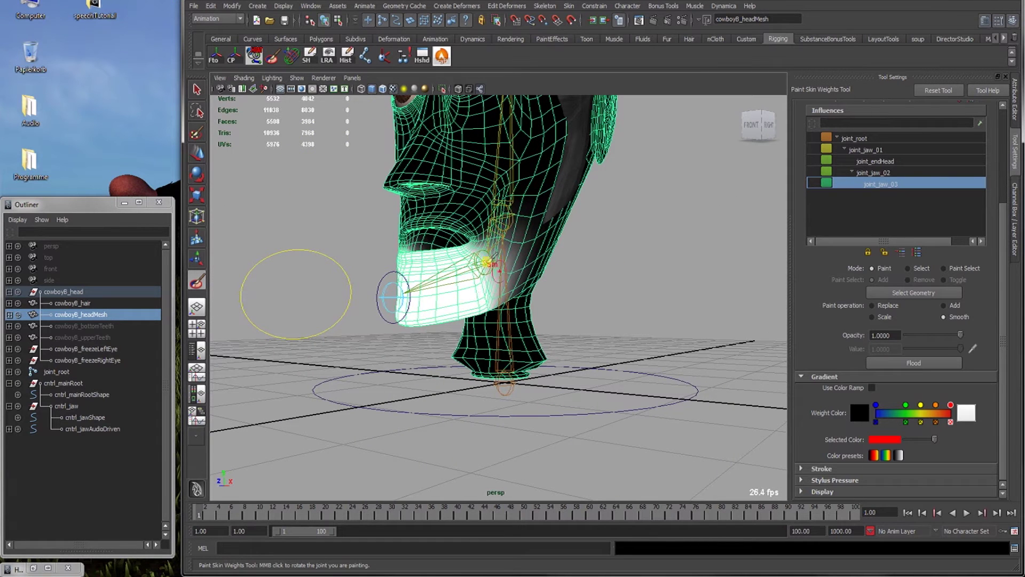
Inspect the open jaw at frame 32 from several angles, then return to frame 1
{"action": "left_click_drag", "start_coordinate": [217, 514], "coordinate": [404, 514]}
{"action": "mouse_move", "coordinate": [411, 479]}
{"action": "left_mouse_down", "text": "alt"}
{"action": "mouse_move", "coordinate": [532, 322]}
{"action": "mouse_move", "coordinate": [600, 331]}
{"action": "mouse_move", "coordinate": [568, 343]}
{"action": "mouse_move", "coordinate": [542, 270]}
{"action": "mouse_move", "coordinate": [469, 295]}
{"action": "mouse_move", "coordinate": [469, 340]}
{"action": "mouse_move", "coordinate": [559, 357]}
{"action": "mouse_move", "coordinate": [474, 345]}
{"action": "mouse_move", "coordinate": [434, 352]}
{"action": "mouse_move", "coordinate": [472, 333]}
{"action": "left_mouse_up", "text": "alt"}
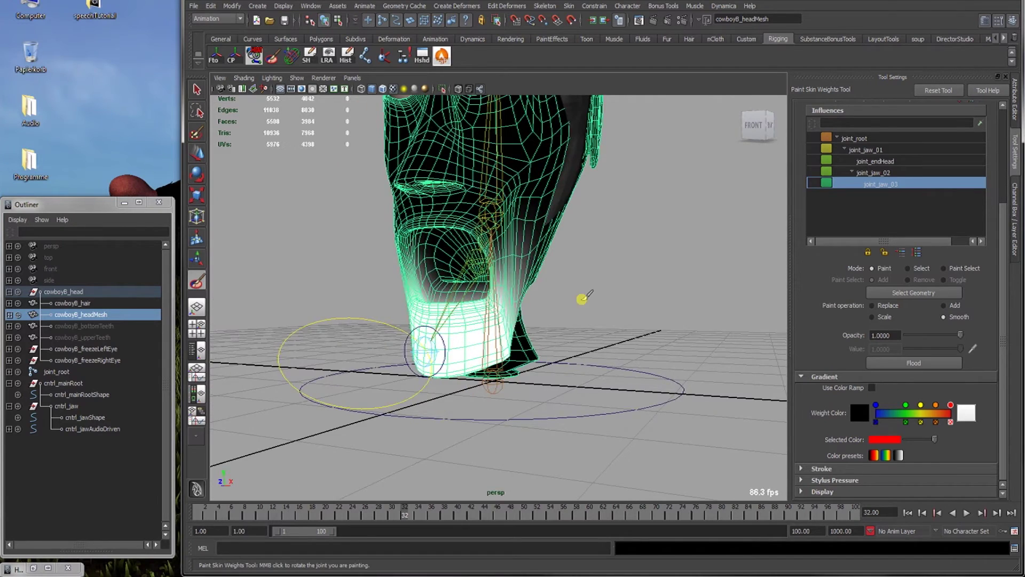
{"action": "left_click_drag", "start_coordinate": [585, 296], "coordinate": [623, 302], "text": "alt"}
{"action": "right_click_drag", "start_coordinate": [622, 302], "coordinate": [498, 310], "text": "alt"}
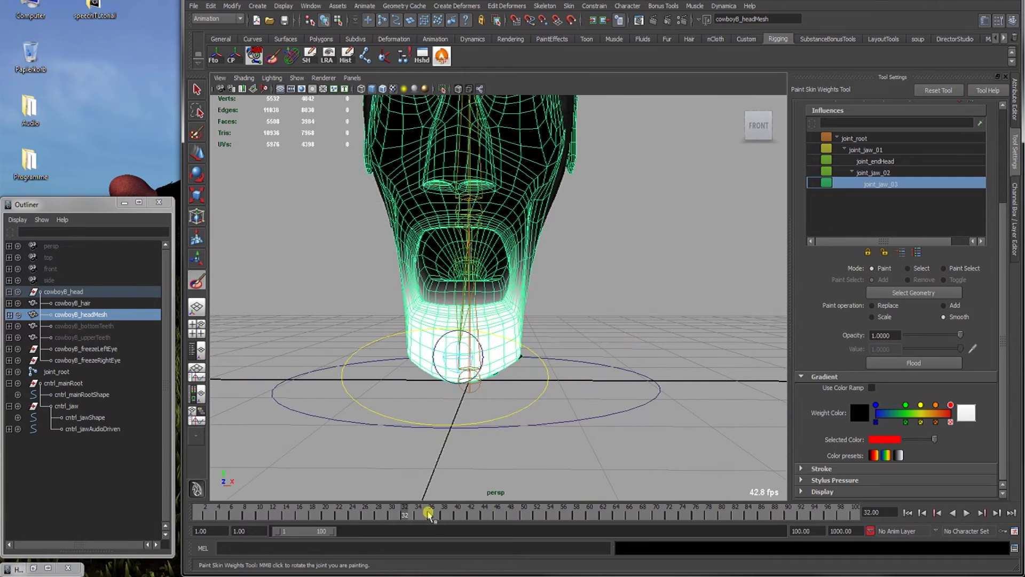
{"action": "left_click_drag", "start_coordinate": [429, 514], "coordinate": [91, 491]}
{"action": "mouse_move", "coordinate": [469, 297]}
{"action": "left_mouse_down", "text": "alt"}
{"action": "mouse_move", "coordinate": [503, 301]}
{"action": "mouse_move", "coordinate": [450, 373]}
{"action": "left_mouse_up", "text": "alt"}
Unhide all objects with showHidden and select the bottom teeth mesh
{"action": "key", "text": "w"}
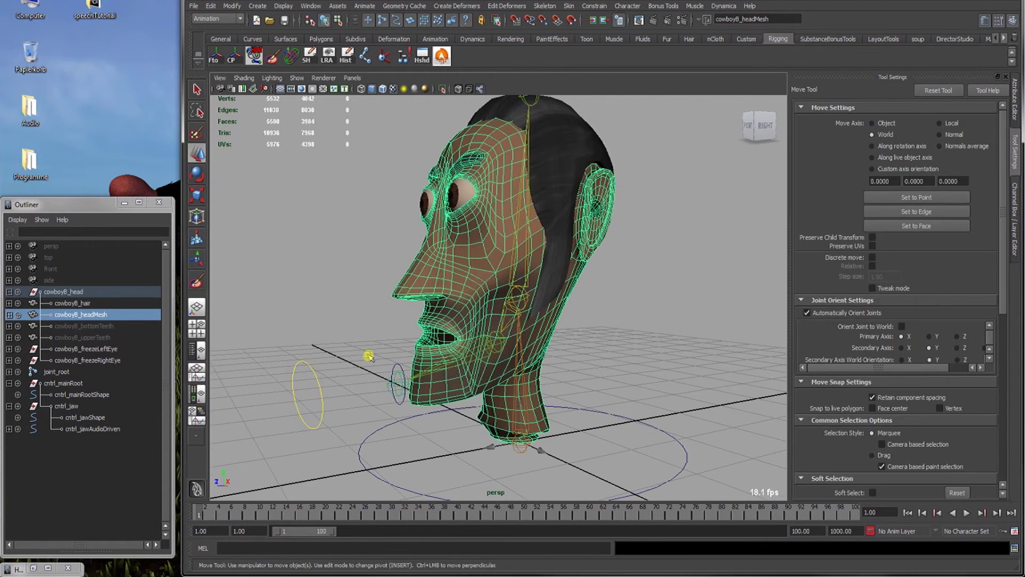
{"action": "left_click_drag", "start_coordinate": [368, 356], "coordinate": [537, 361], "text": "alt"}
{"action": "right_click_drag", "start_coordinate": [538, 362], "coordinate": [635, 396], "text": "alt"}
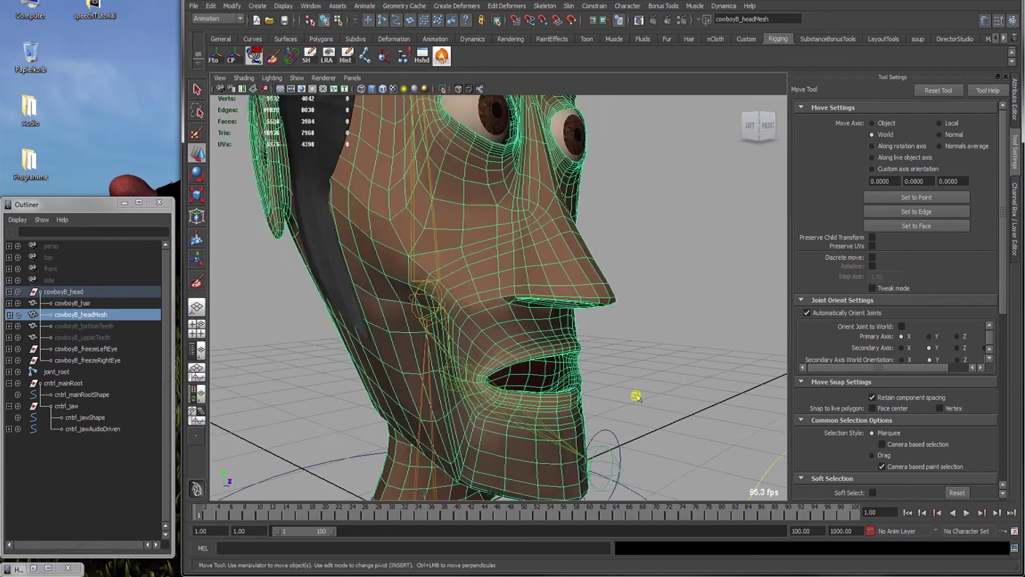
{"action": "left_click_drag", "start_coordinate": [635, 396], "coordinate": [590, 338], "text": "alt"}
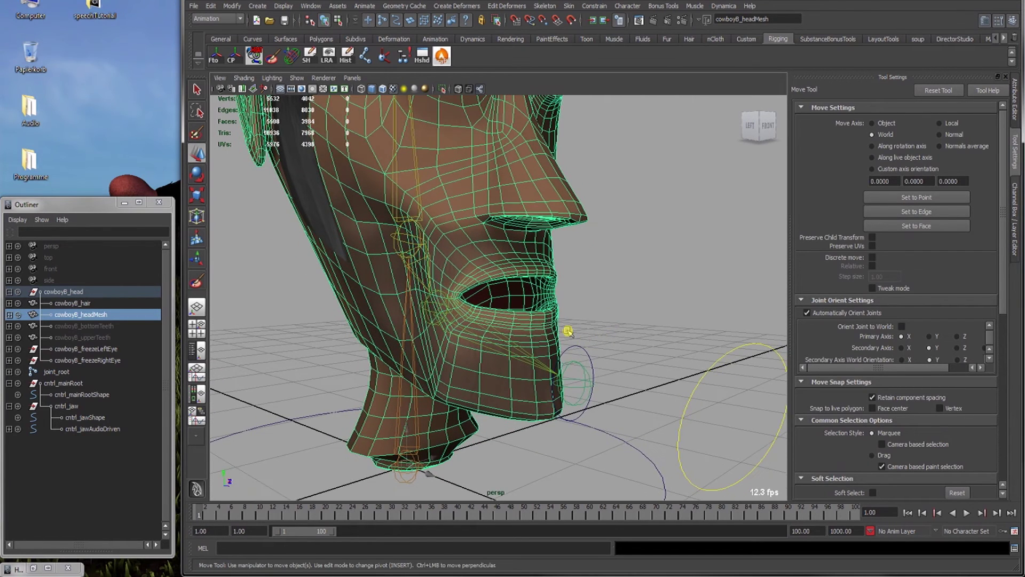
{"action": "left_click_drag", "start_coordinate": [132, 325], "coordinate": [132, 337]}
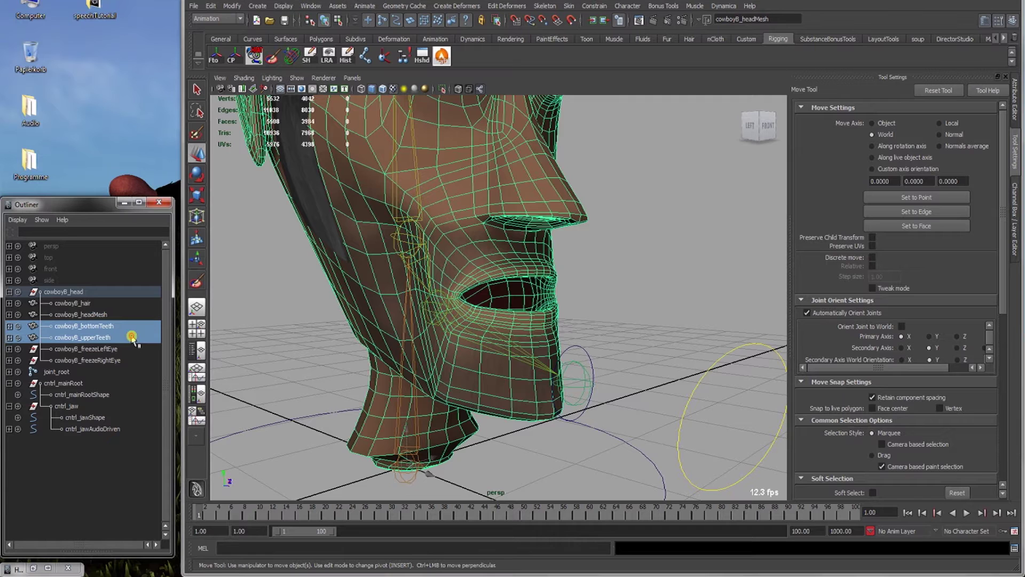
{"action": "key", "text": "shift+h"}
{"action": "left_click", "coordinate": [123, 339]}
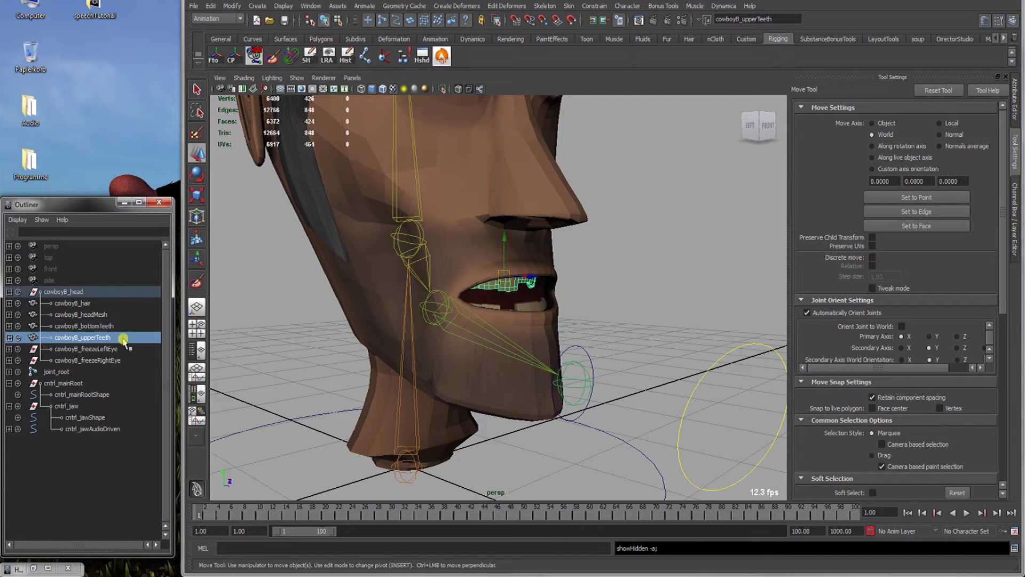
{"action": "left_click", "coordinate": [123, 326]}
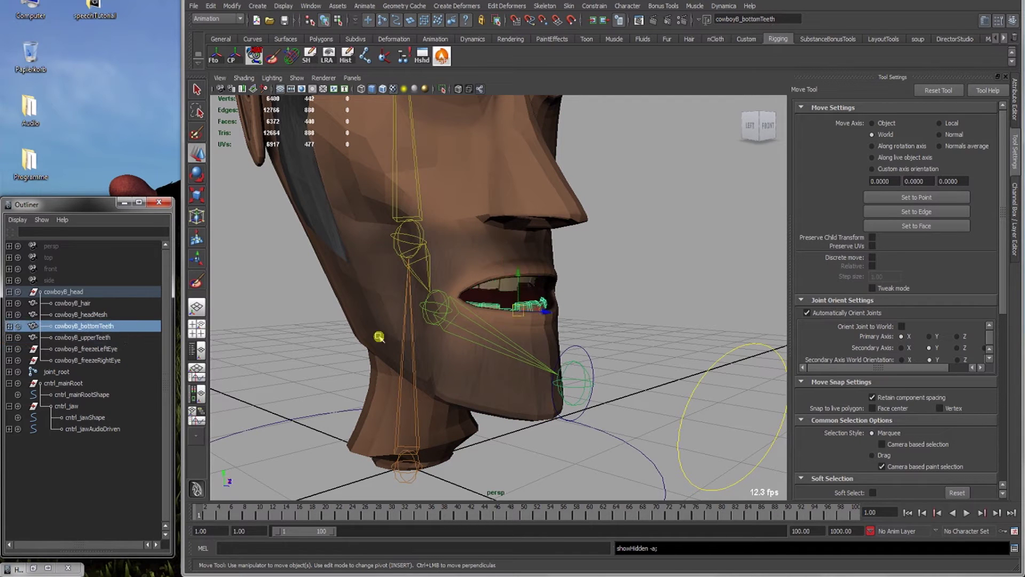
{"action": "left_click_drag", "start_coordinate": [588, 326], "coordinate": [545, 352], "text": "alt"}
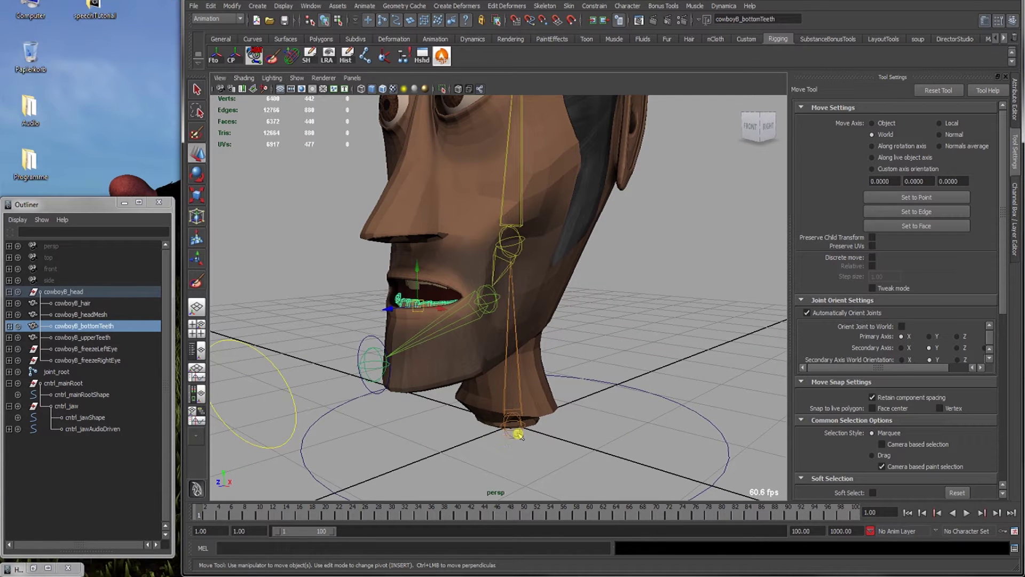
Smooth-bind the bottom teeth to the skeleton with joint_root selected
{"action": "left_click", "coordinate": [517, 430]}
{"action": "key", "text": "q"}
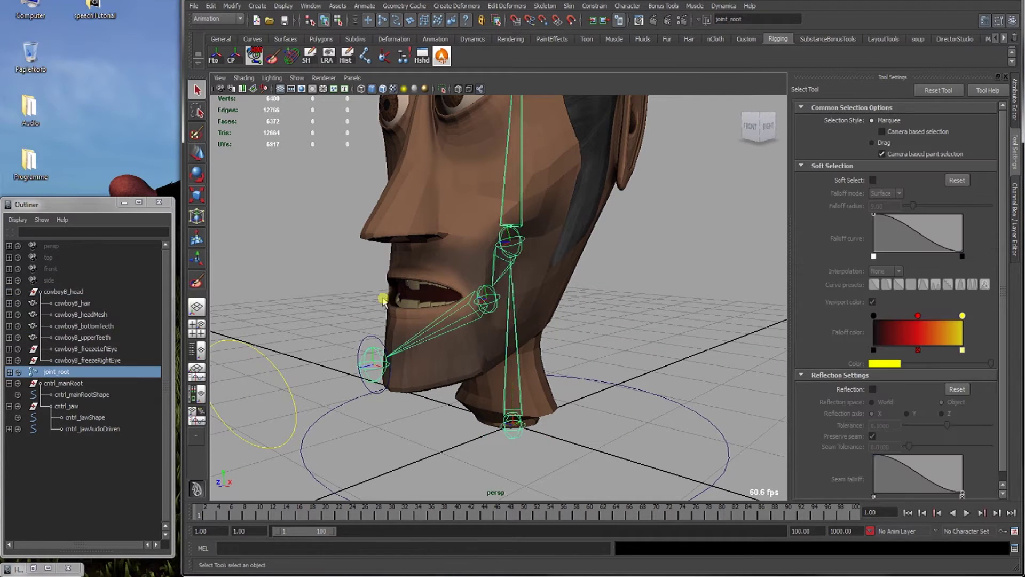
{"action": "left_click", "coordinate": [407, 307], "text": "shift"}
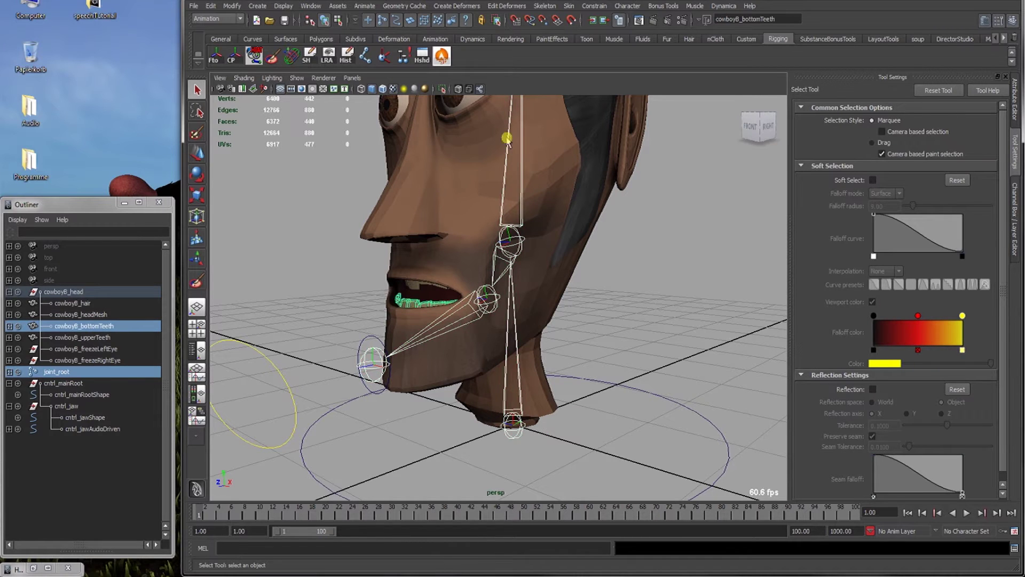
{"action": "left_click", "coordinate": [569, 6]}
{"action": "mouse_move", "coordinate": [587, 17]}
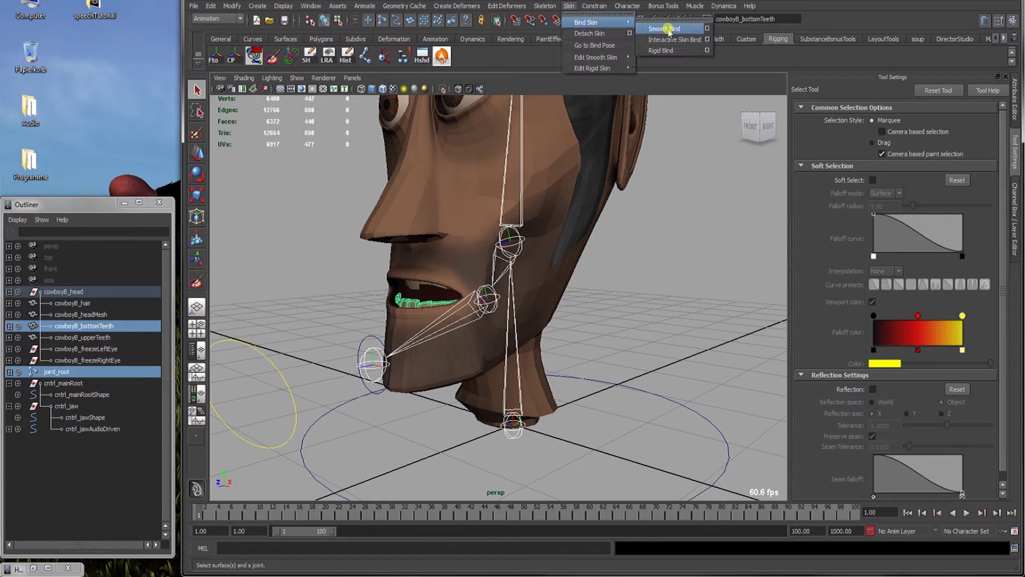
{"action": "left_click", "coordinate": [668, 18]}
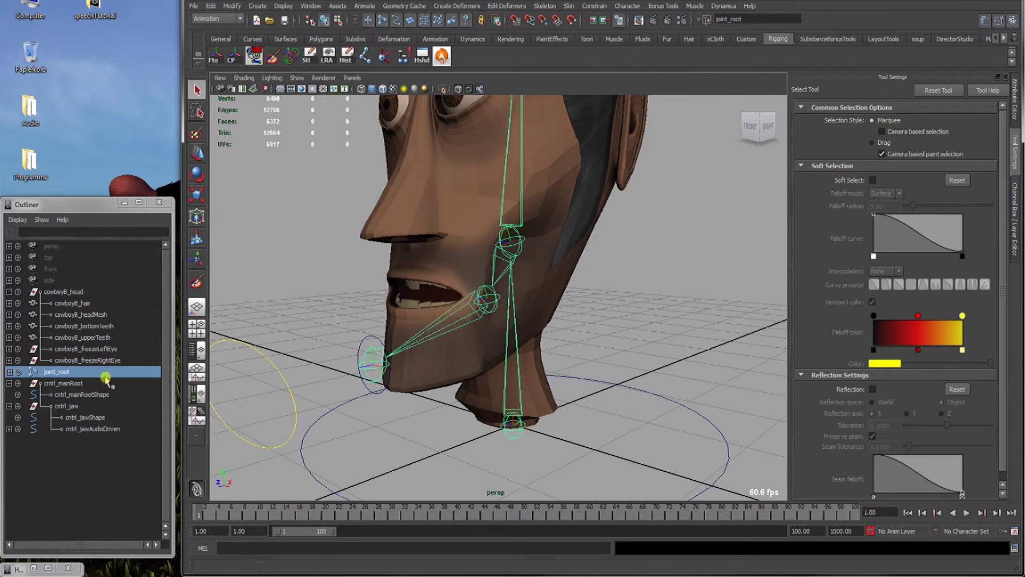
Flood the bottom teeth weights fully onto joint_jaw_03 using Add at value 1
{"action": "left_click", "coordinate": [409, 300]}
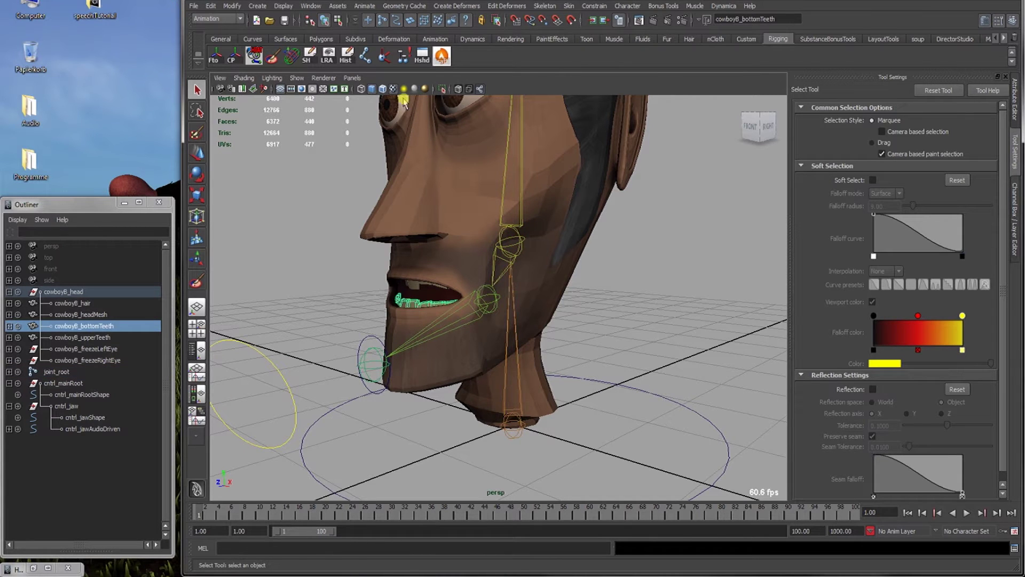
{"action": "left_click", "coordinate": [272, 55]}
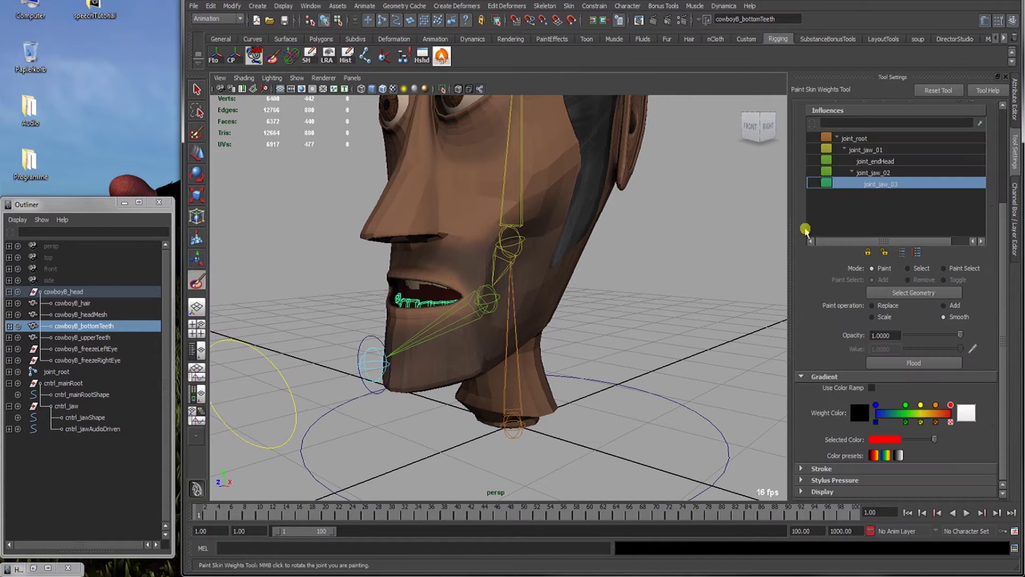
{"action": "left_click", "coordinate": [871, 138]}
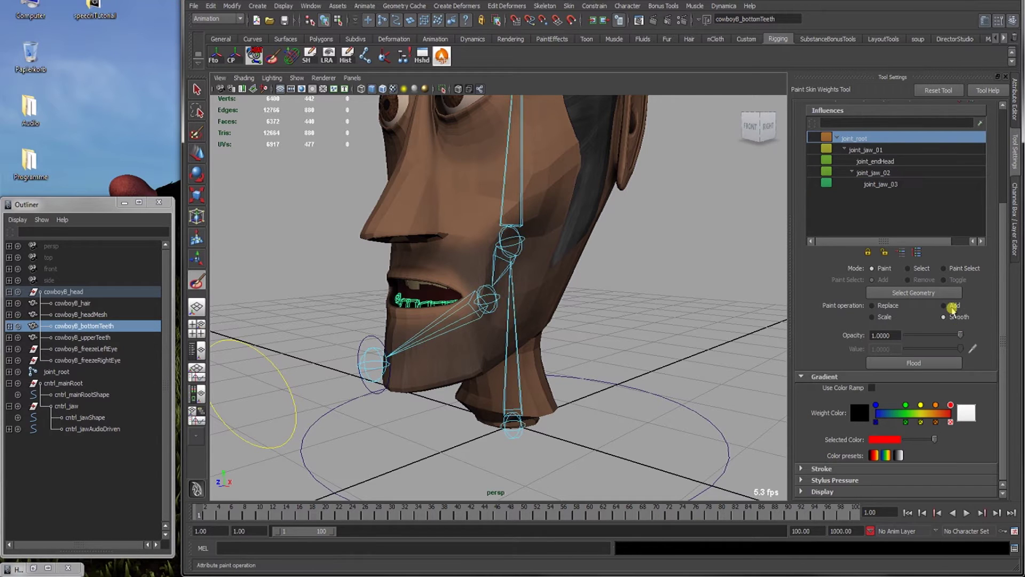
{"action": "left_click", "coordinate": [948, 305]}
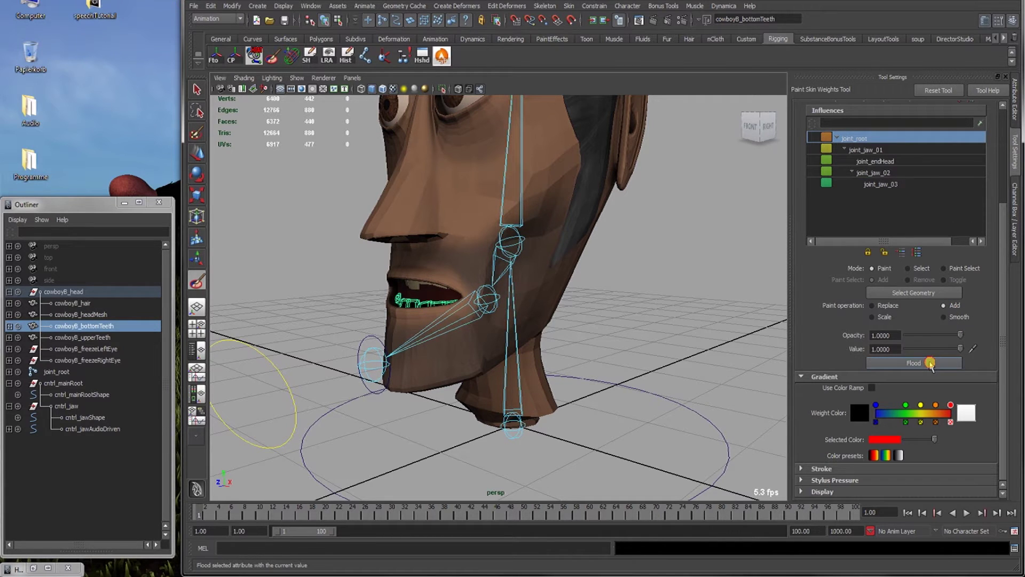
{"action": "left_click", "coordinate": [930, 363]}
{"action": "left_click", "coordinate": [901, 185]}
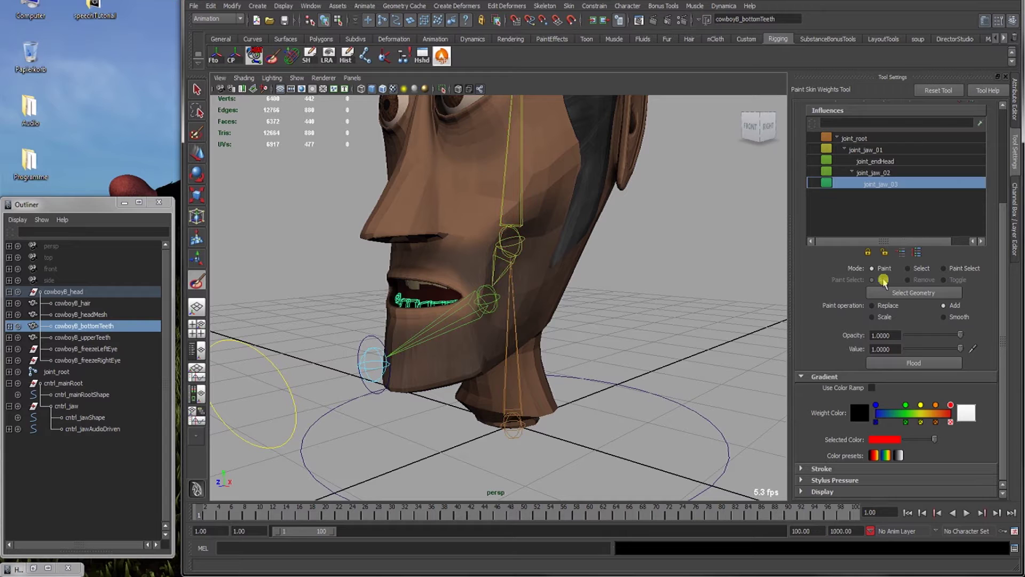
{"action": "left_click", "coordinate": [918, 361]}
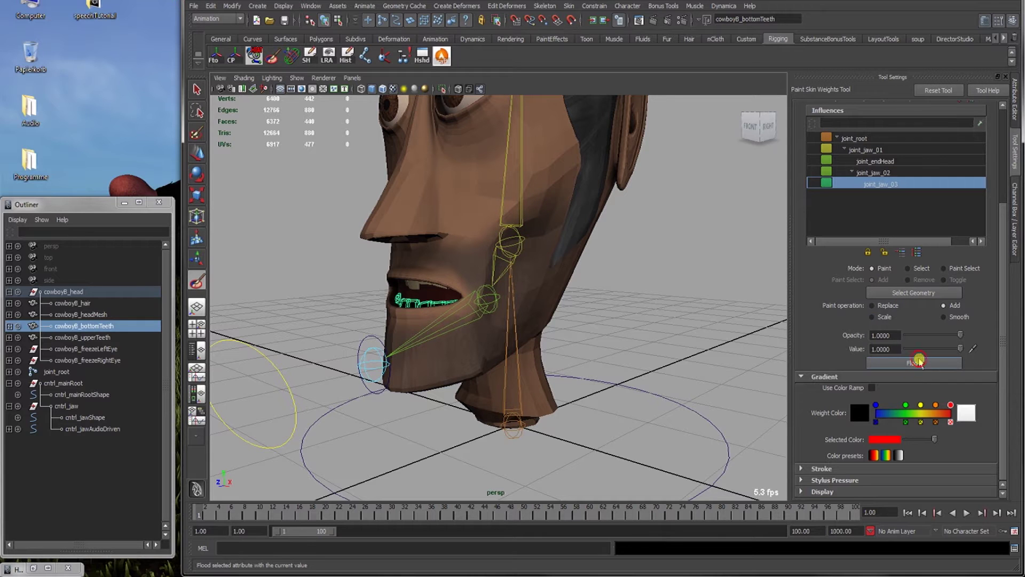
Play the animation to test the teeth, then return to frame 1 and deselect
{"action": "key", "text": "alt+v"}
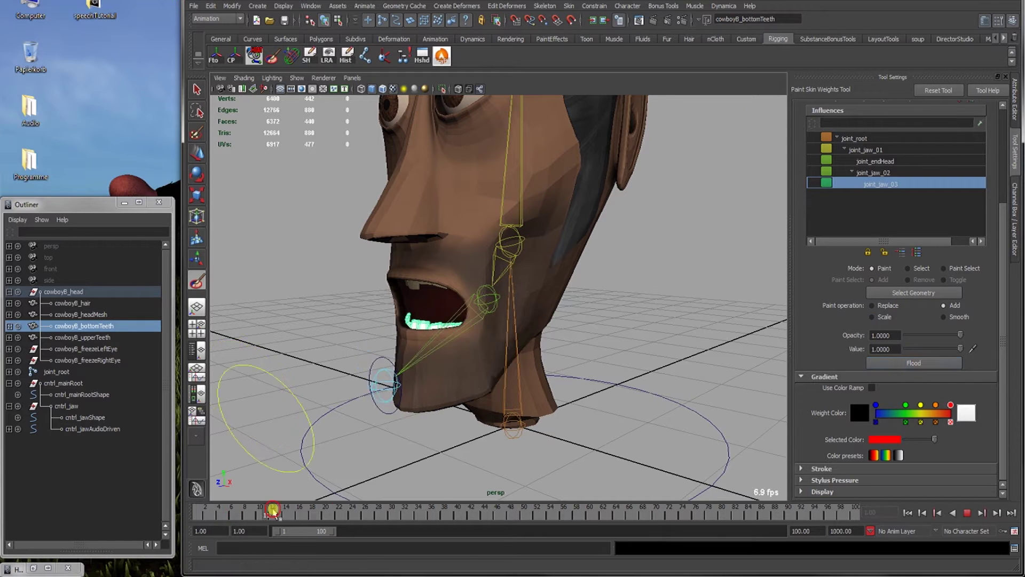
{"action": "left_click_drag", "start_coordinate": [272, 510], "coordinate": [198, 511]}
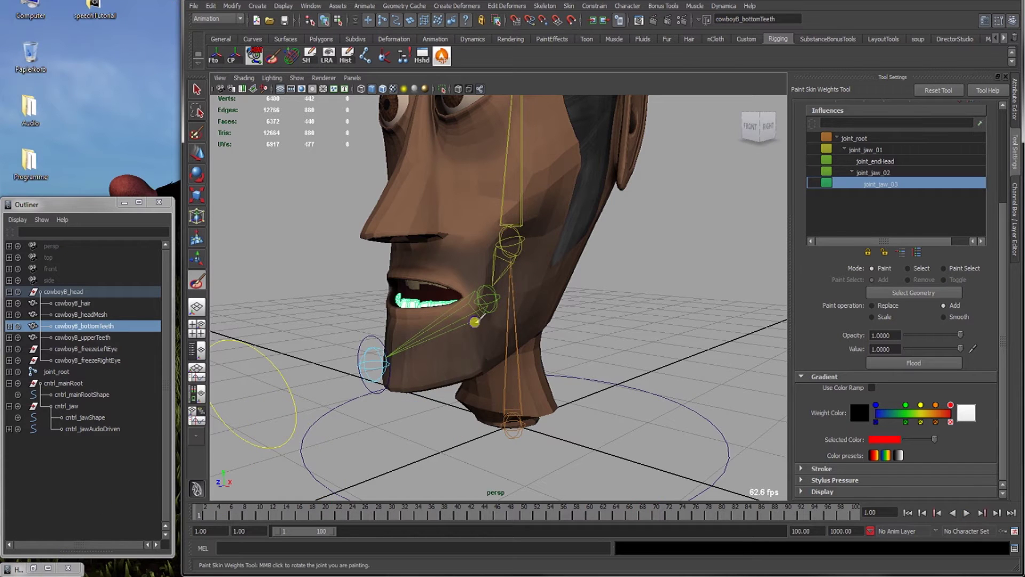
{"action": "key", "text": "w"}
{"action": "mouse_move", "coordinate": [430, 427]}
{"action": "left_mouse_down", "text": "alt"}
{"action": "mouse_move", "coordinate": [545, 426]}
{"action": "mouse_move", "coordinate": [554, 393]}
{"action": "mouse_move", "coordinate": [636, 417]}
{"action": "mouse_move", "coordinate": [524, 417]}
{"action": "left_mouse_up", "text": "alt"}
{"action": "left_click", "coordinate": [568, 422]}
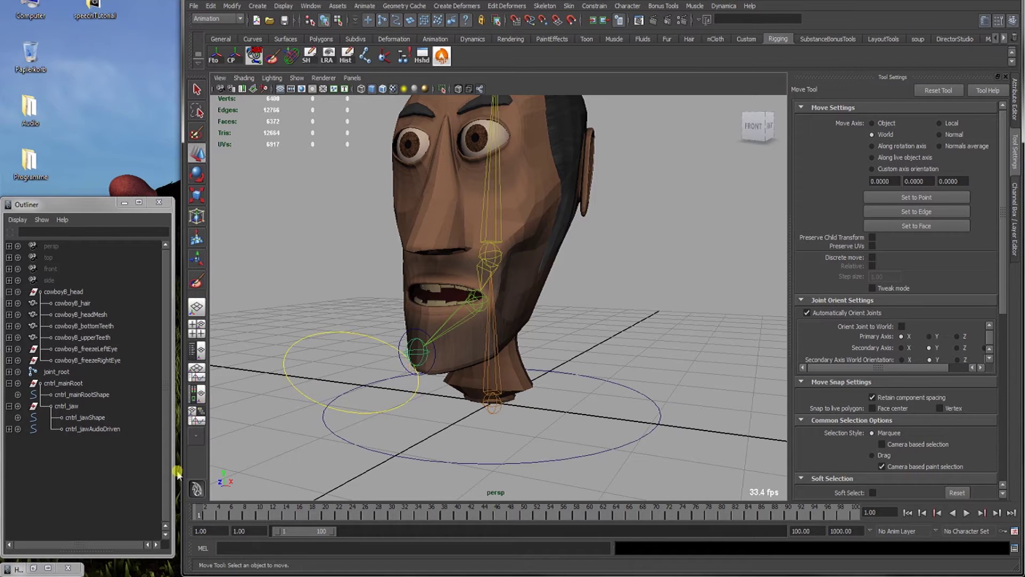
Drag speakingTest.wav from the speechTutorial sound folder onto Maya's time slider, then minimize Explorer
{"action": "left_click", "coordinate": [48, 567]}
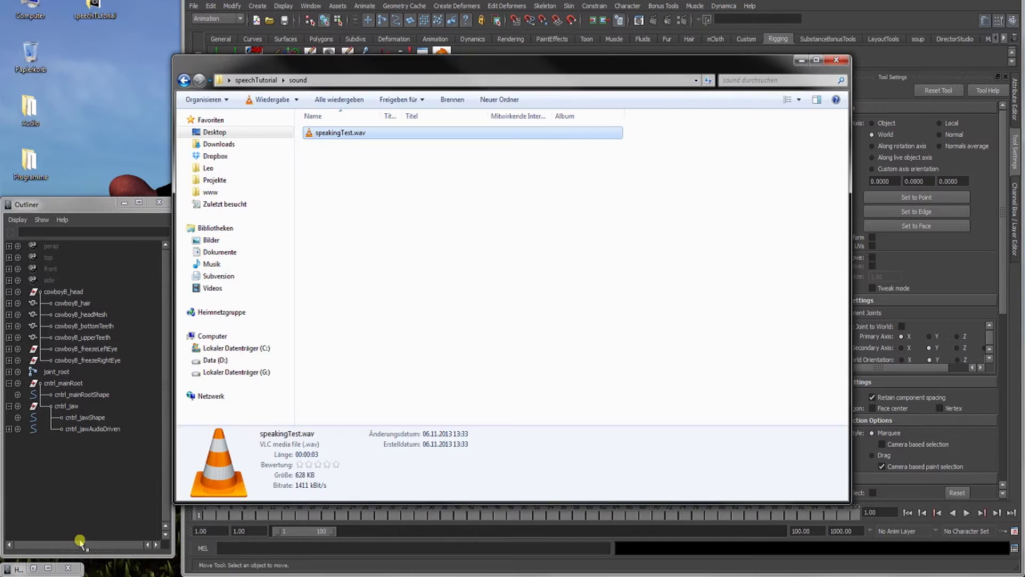
{"action": "left_click_drag", "start_coordinate": [454, 68], "coordinate": [347, 64]}
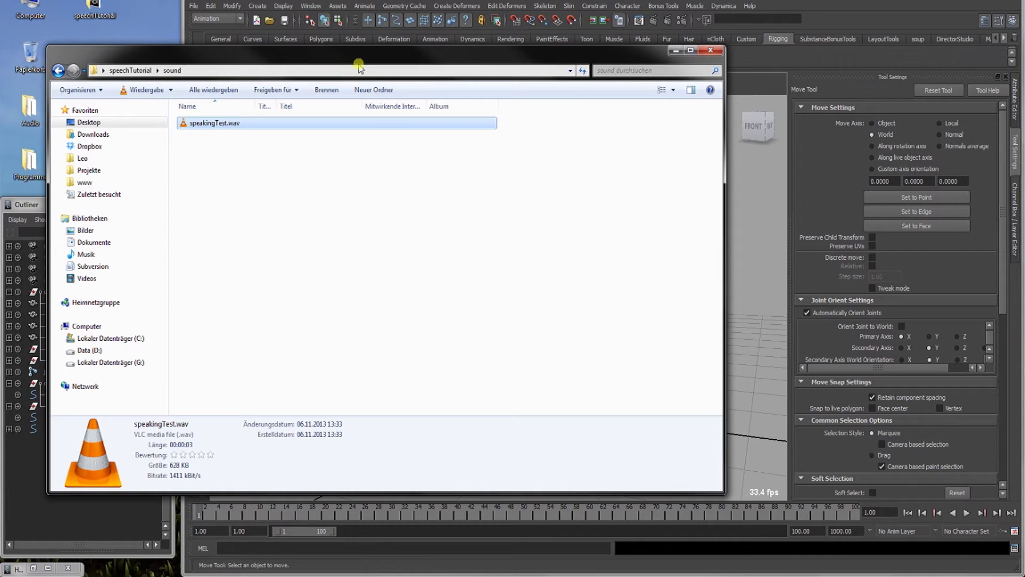
{"action": "left_click_drag", "start_coordinate": [379, 45], "coordinate": [359, 95]}
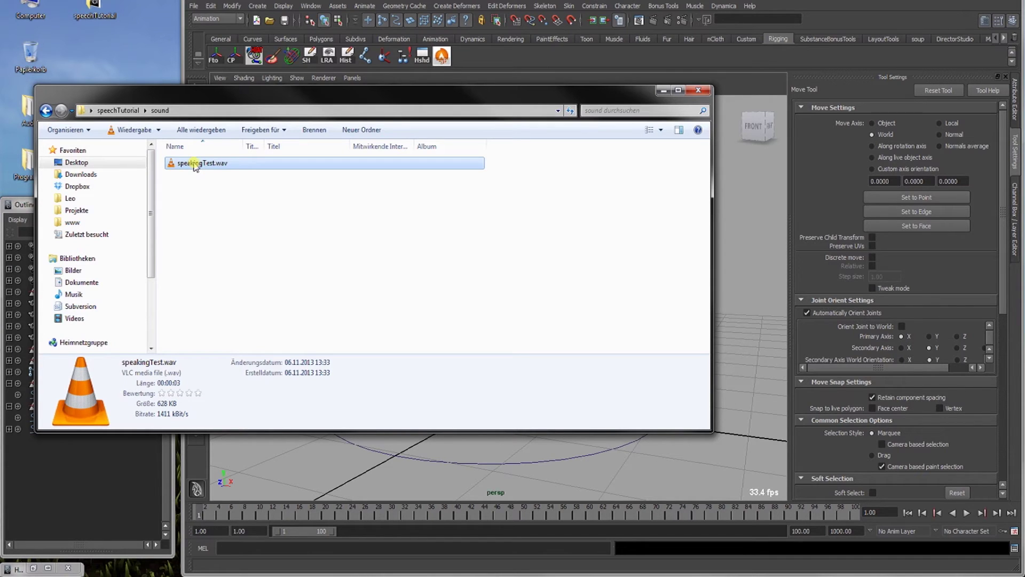
{"action": "left_click_drag", "start_coordinate": [195, 165], "coordinate": [208, 514]}
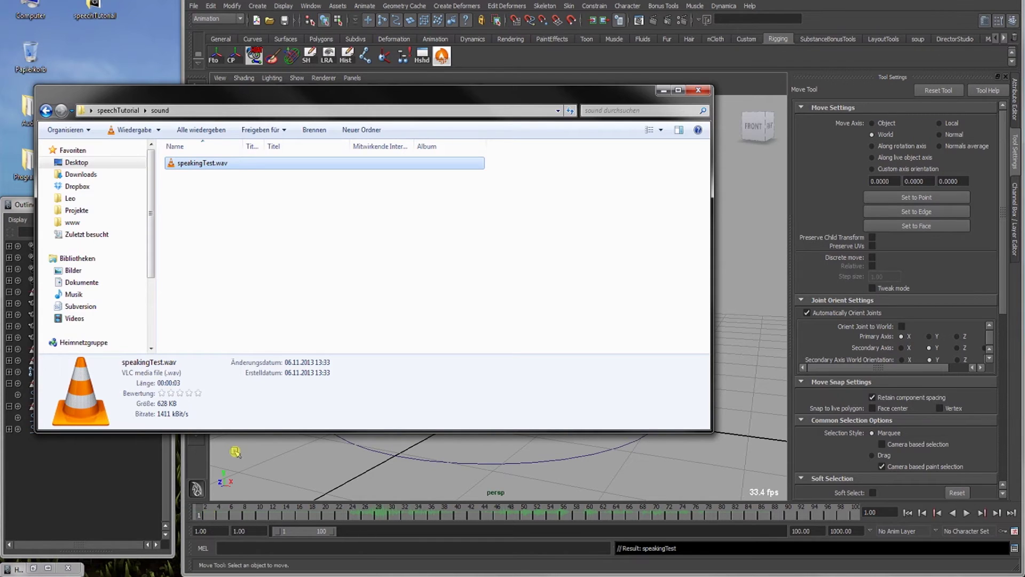
{"action": "left_click", "coordinate": [665, 90]}
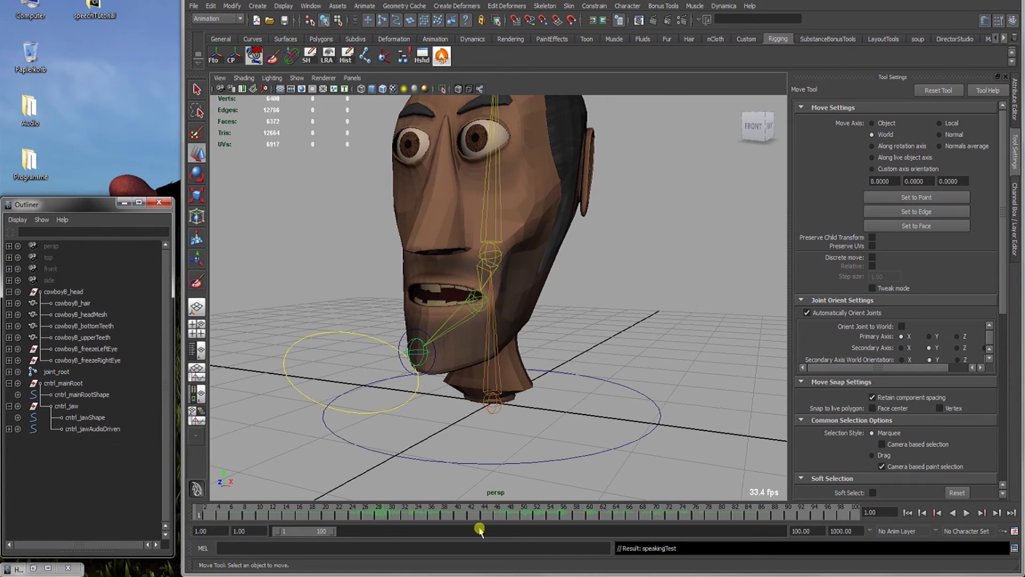
Delete the keys on cntrl_jaw's Translate X through Rotate Z channels, then play back
{"action": "left_click_drag", "start_coordinate": [346, 513], "coordinate": [170, 500]}
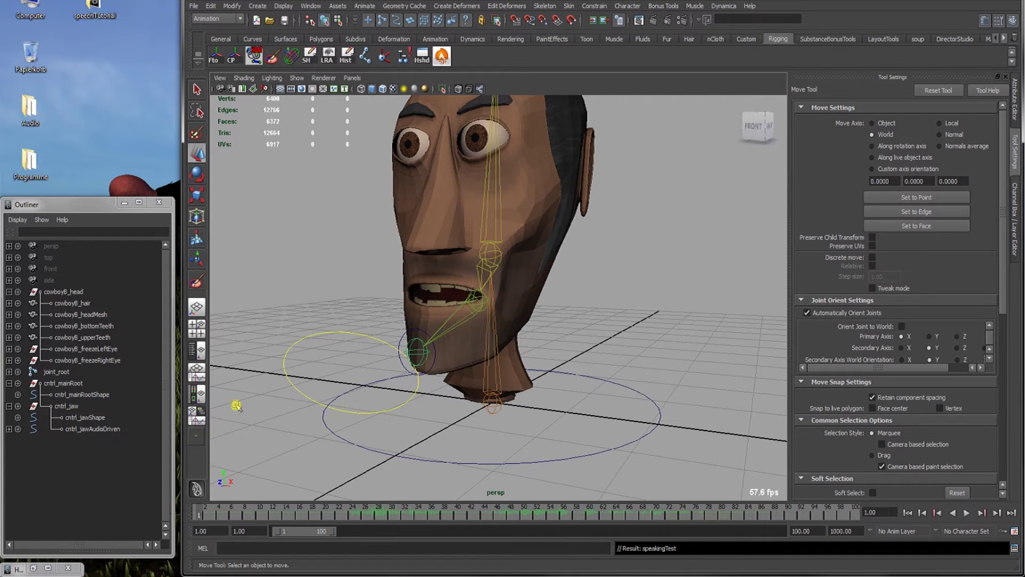
{"action": "left_click", "coordinate": [291, 335]}
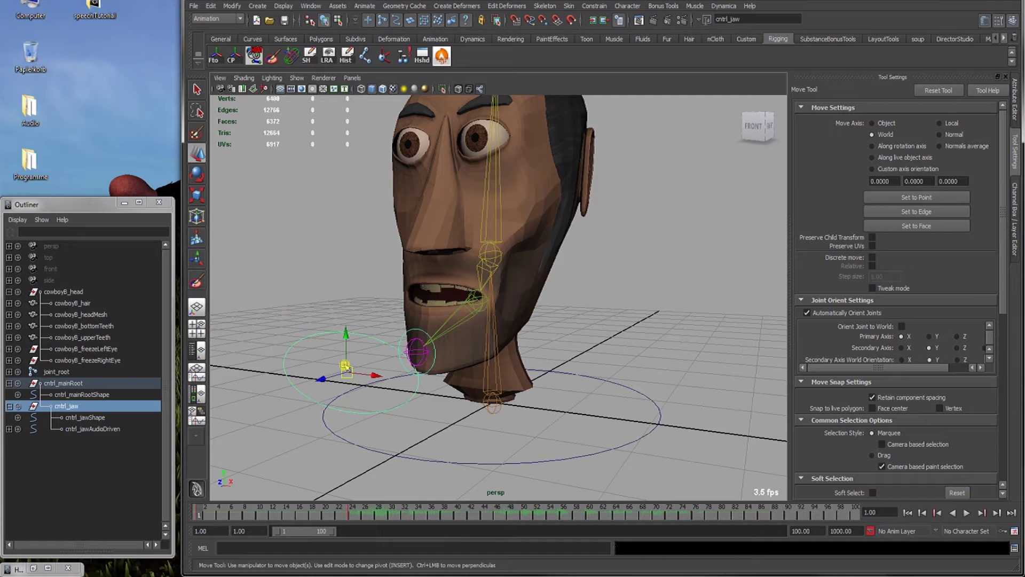
{"action": "left_click", "coordinate": [1015, 213]}
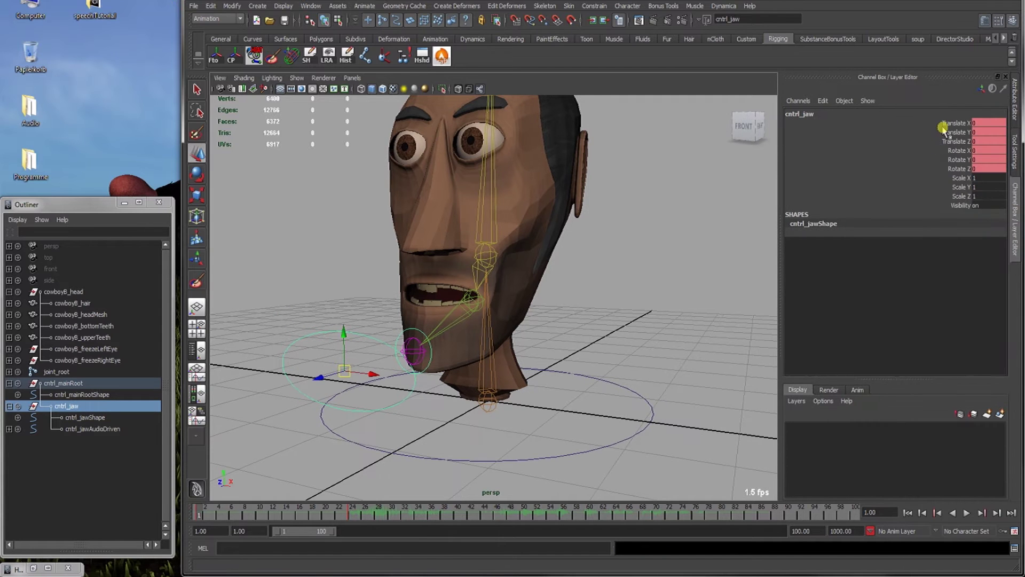
{"action": "left_click_drag", "start_coordinate": [947, 123], "coordinate": [938, 168]}
{"action": "right_click", "coordinate": [929, 146]}
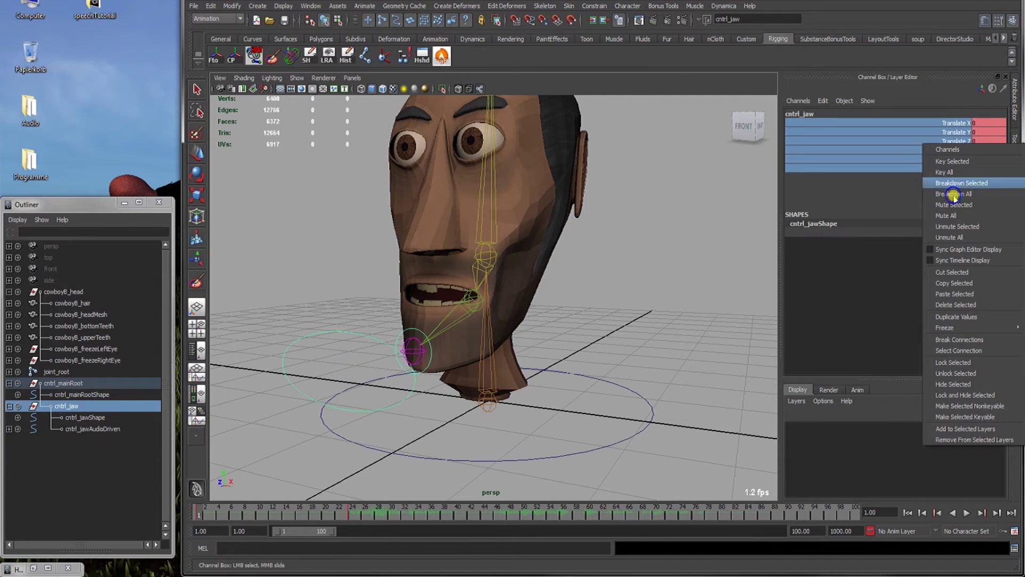
{"action": "left_click", "coordinate": [957, 327]}
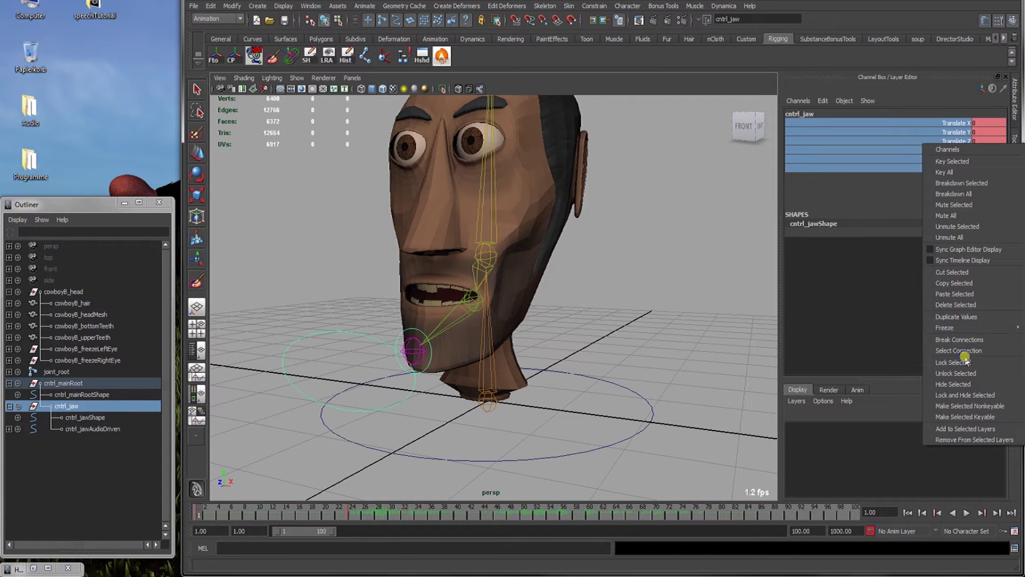
{"action": "left_click", "coordinate": [980, 304]}
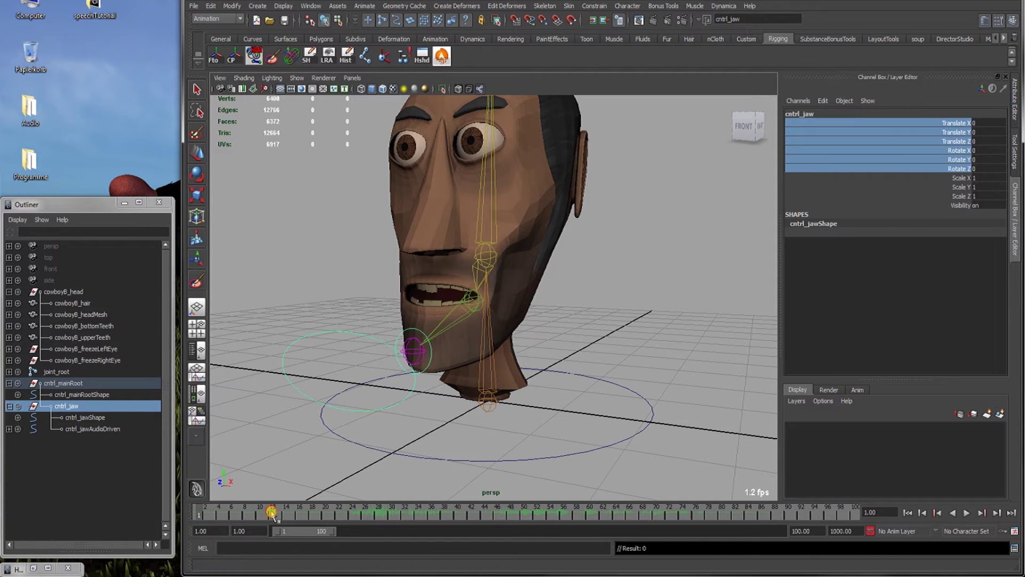
{"action": "key", "text": "alt+v"}
{"action": "key", "text": "alt+v"}
Set playback speed to Real-time (24 fps) in Animation Preferences and save
{"action": "left_click", "coordinate": [968, 513]}
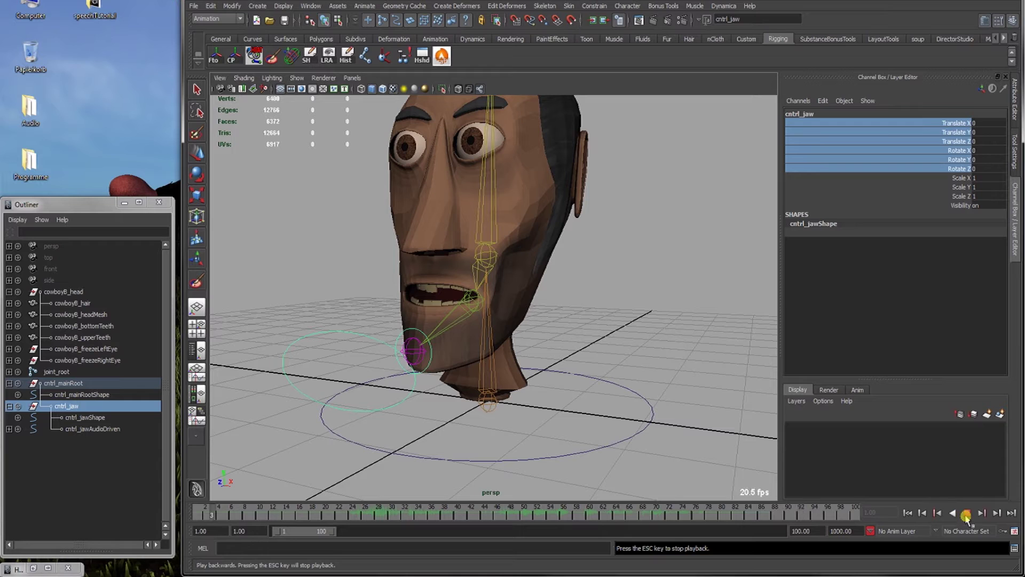
{"action": "left_click", "coordinate": [968, 513]}
{"action": "left_click", "coordinate": [908, 513]}
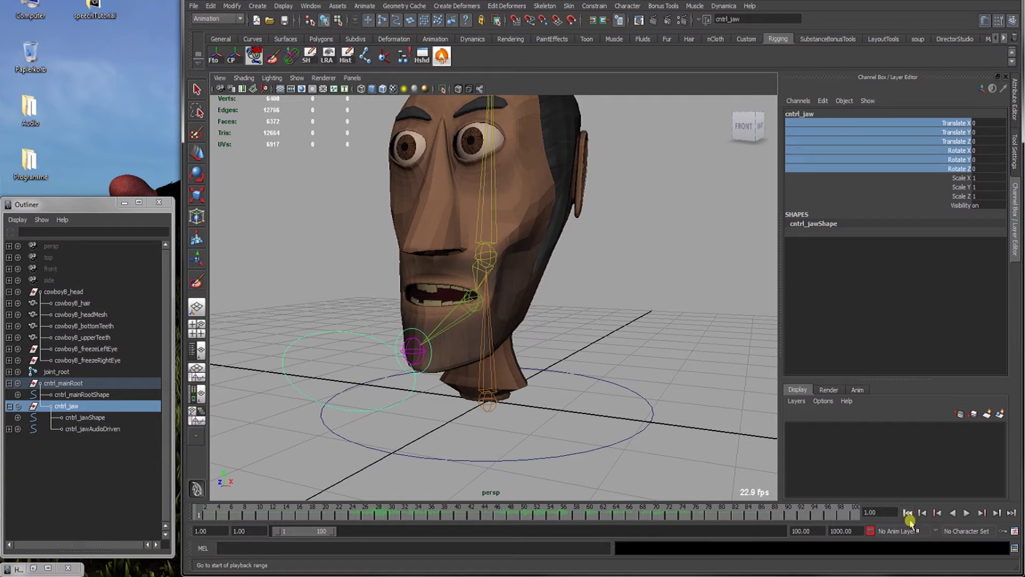
{"action": "left_click", "coordinate": [1014, 532]}
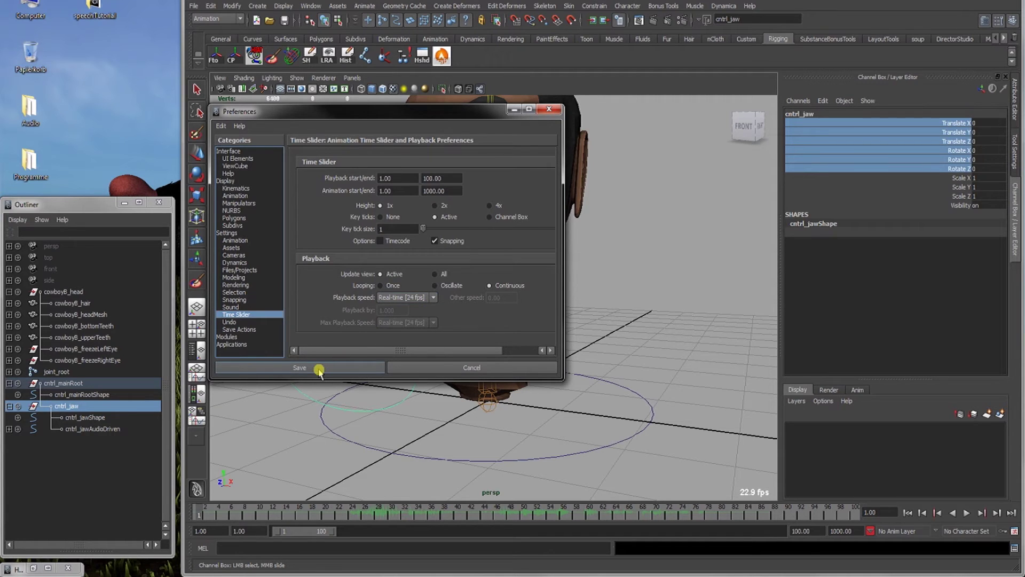
{"action": "left_click", "coordinate": [319, 369]}
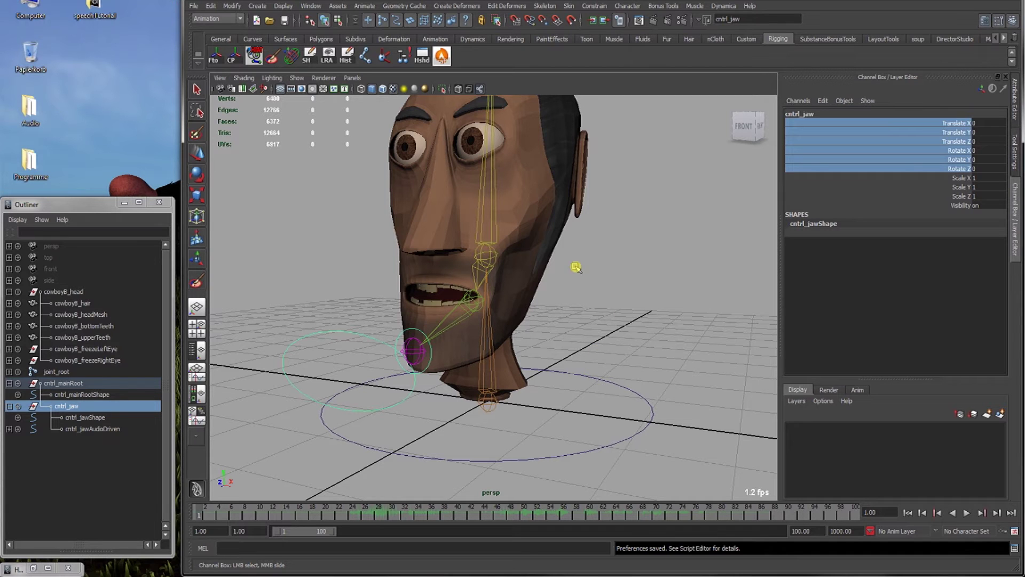
Create audioWave1 with Bonus Tools' Create Audio Wave Node and show its attributes
{"action": "left_click_drag", "start_coordinate": [533, 217], "coordinate": [565, 277], "text": "alt"}
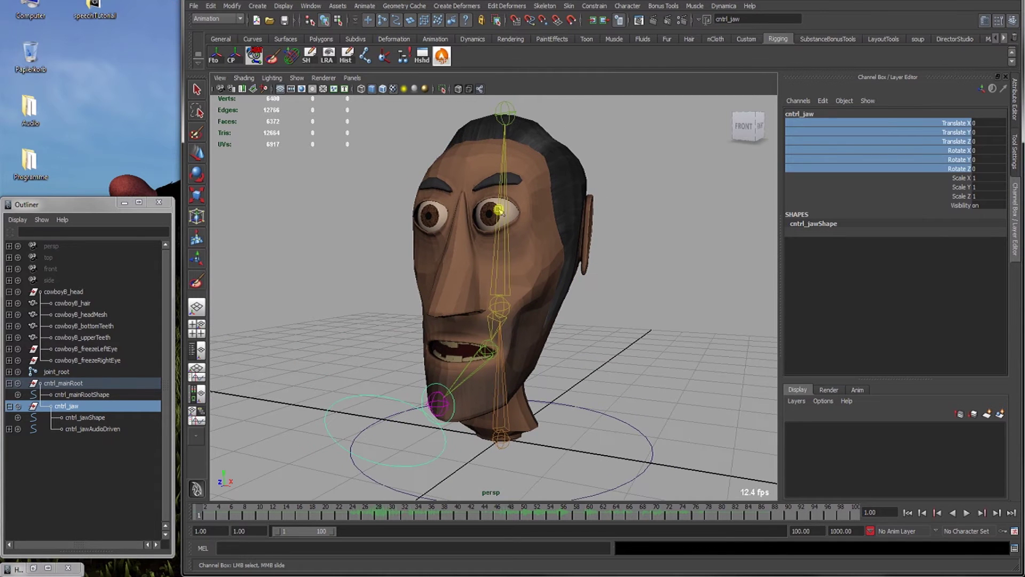
{"action": "left_click", "coordinate": [687, 223]}
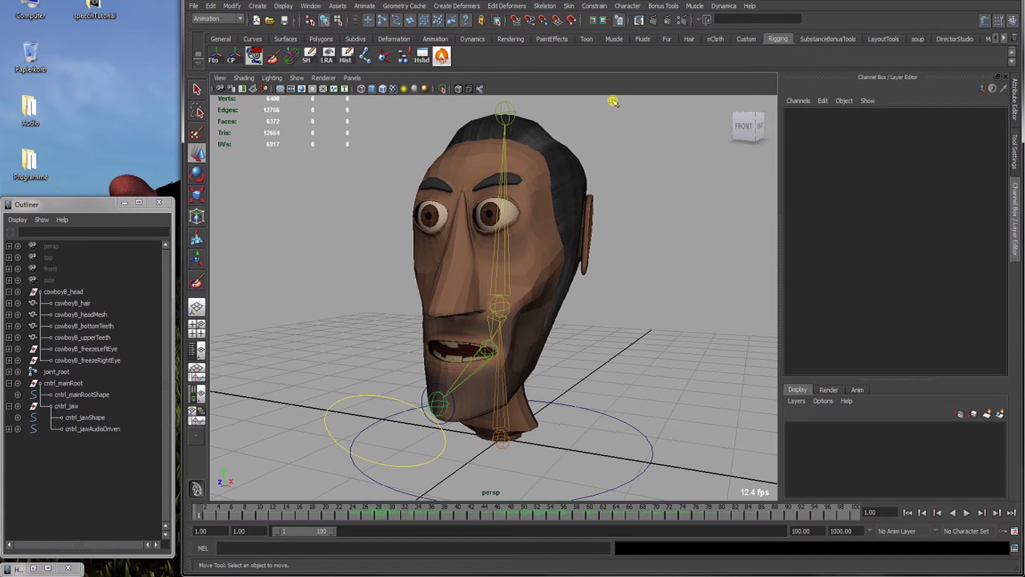
{"action": "left_click", "coordinate": [672, 6]}
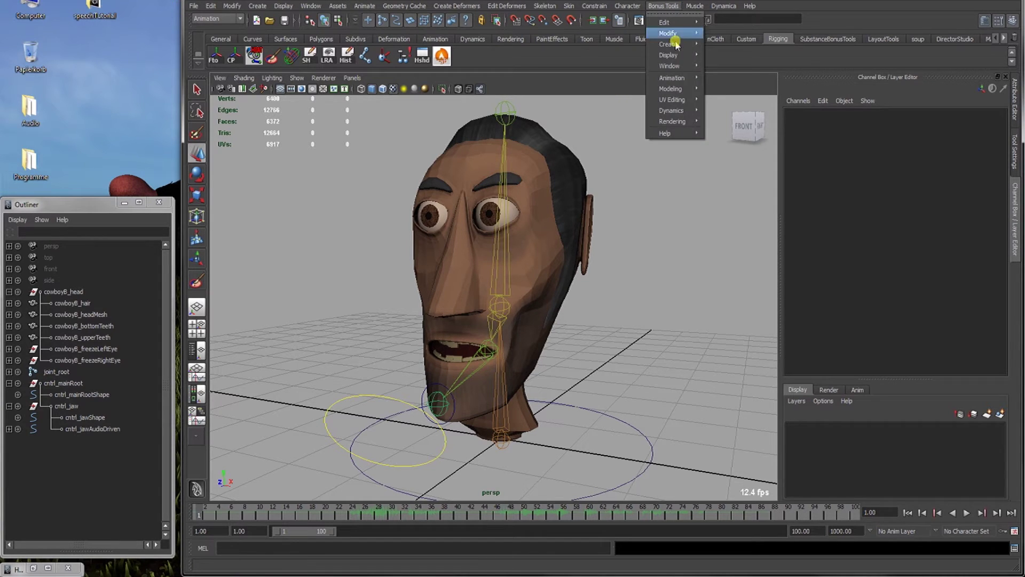
{"action": "mouse_move", "coordinate": [674, 44]}
{"action": "mouse_move", "coordinate": [771, 110]}
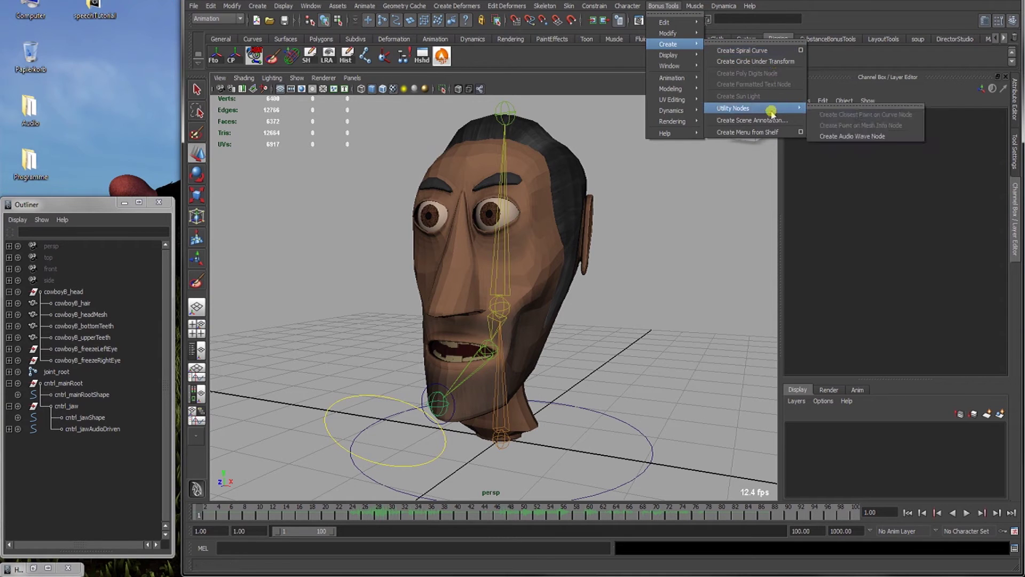
{"action": "left_click", "coordinate": [888, 136]}
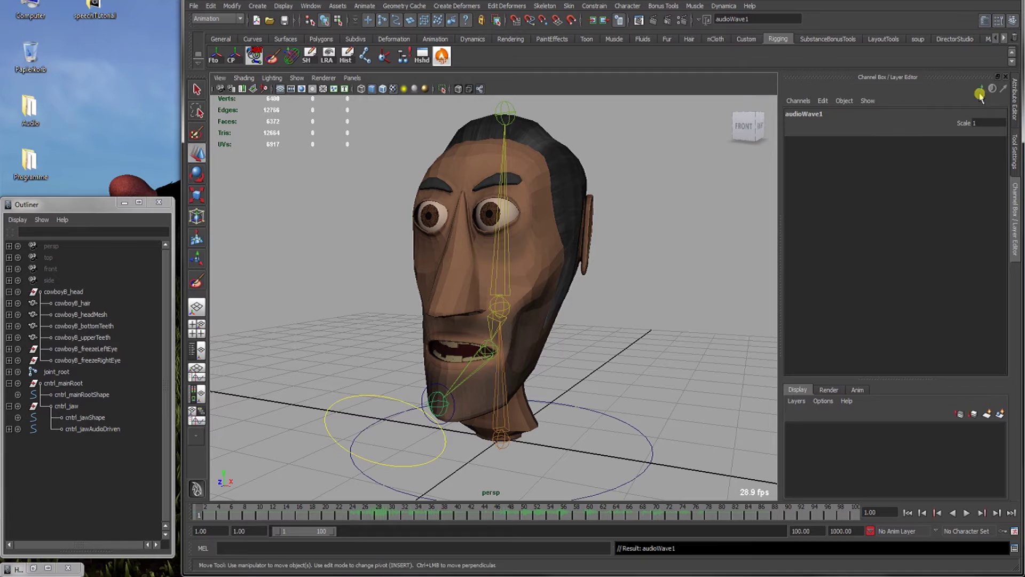
{"action": "left_click", "coordinate": [1014, 99]}
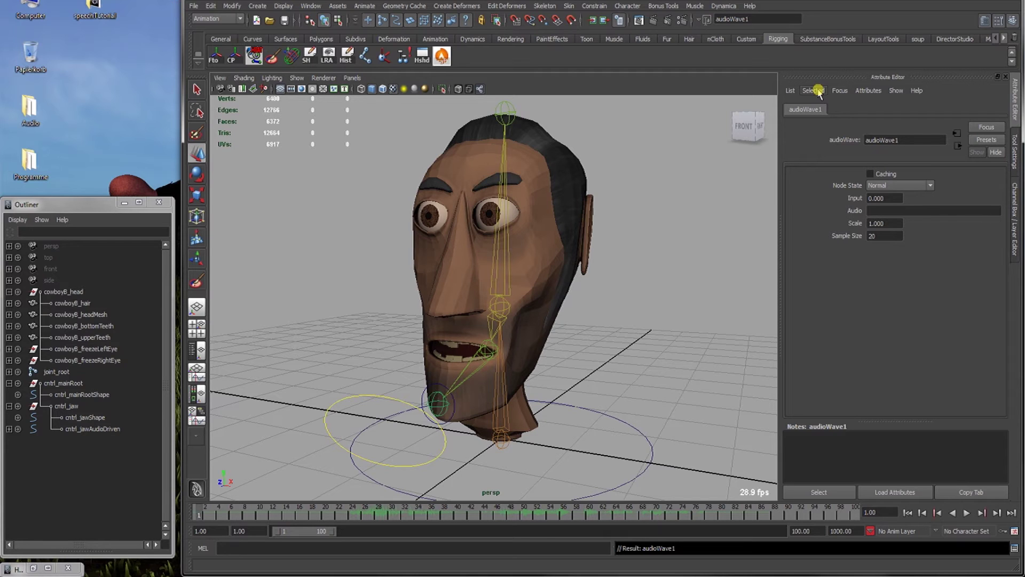
Append _speakingTest to the audio wave node's name, making it audioWave_speakingTest
{"action": "left_click", "coordinate": [917, 141]}
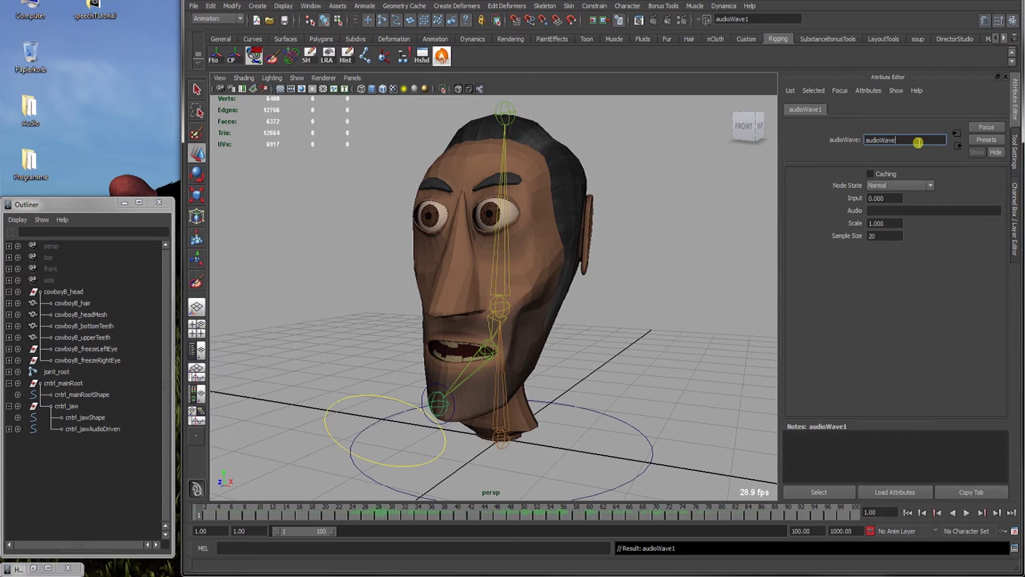
{"action": "type", "text": "_speakingTest"}
{"action": "key", "text": "Return"}
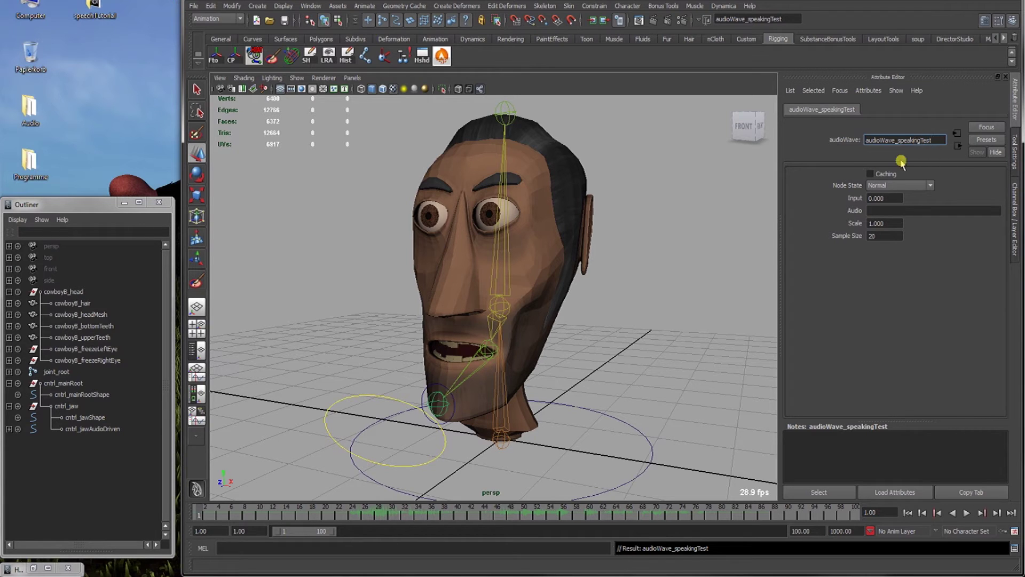
{"action": "left_click", "coordinate": [895, 198]}
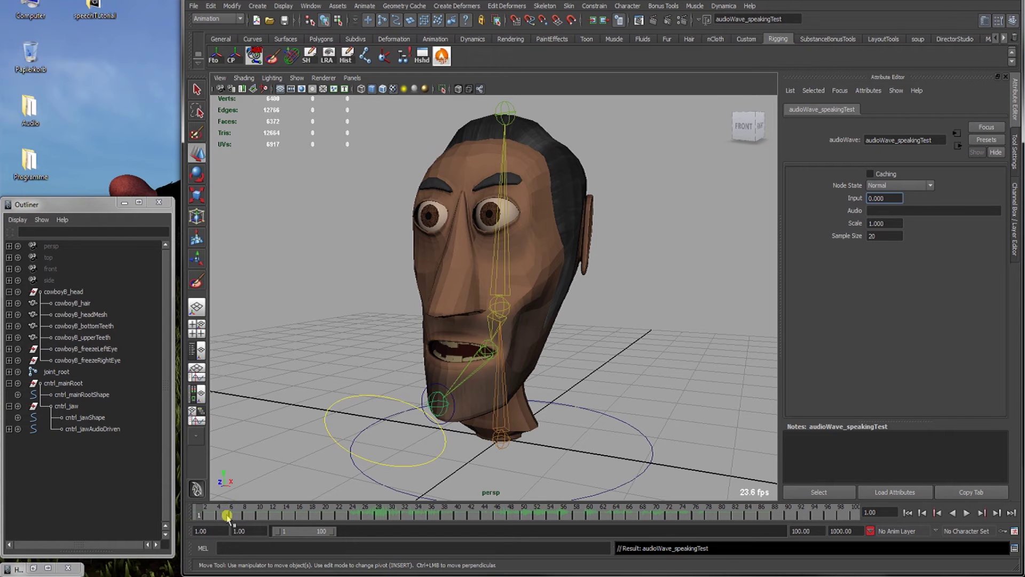
Open the Hypershade from the Hshd shelf button and move its window up over the viewport
{"action": "left_click", "coordinate": [423, 56]}
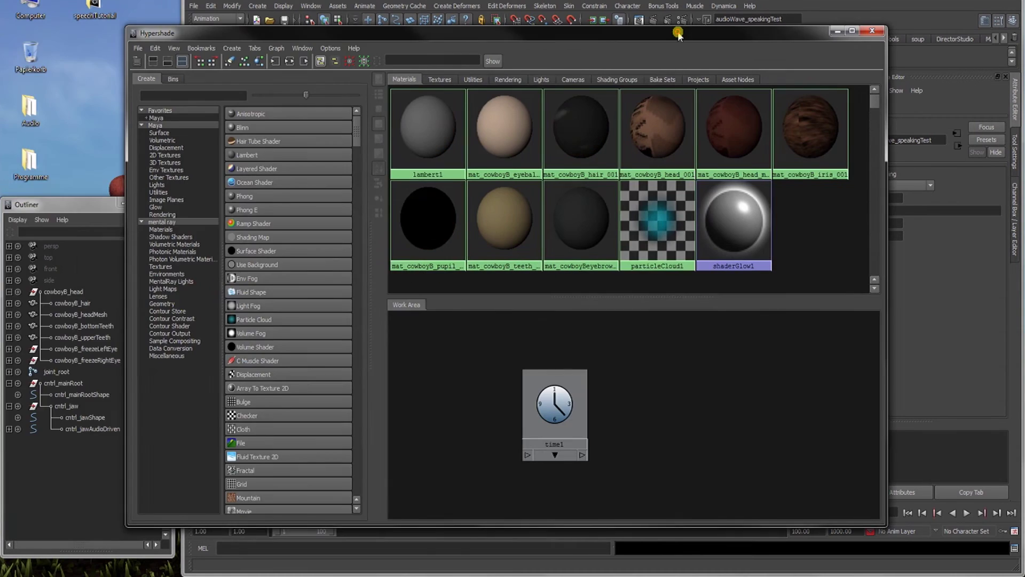
{"action": "left_click_drag", "start_coordinate": [676, 28], "coordinate": [355, 73]}
{"action": "left_click", "coordinate": [282, 5]}
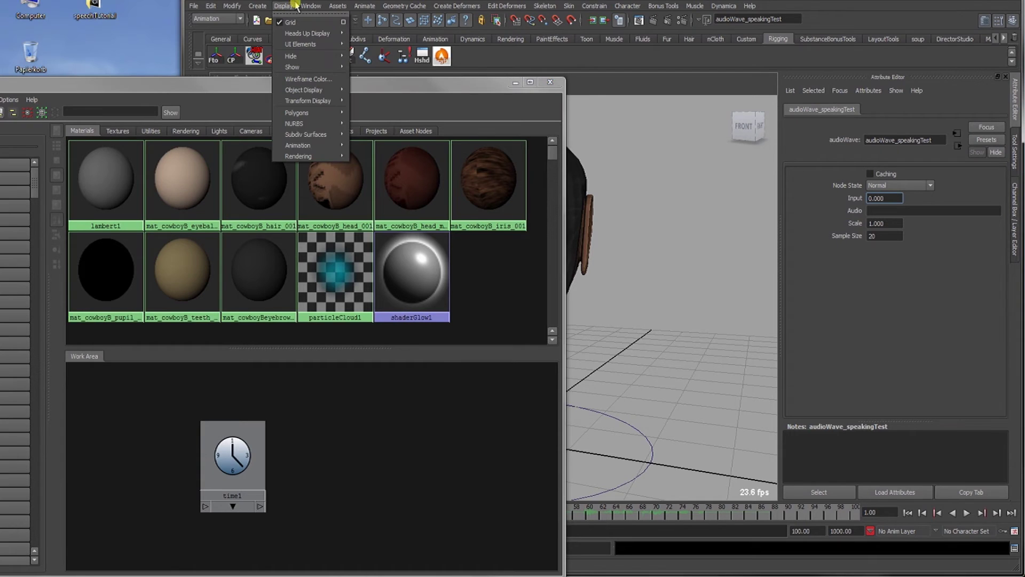
{"action": "mouse_move", "coordinate": [308, 6]}
{"action": "mouse_move", "coordinate": [338, 33]}
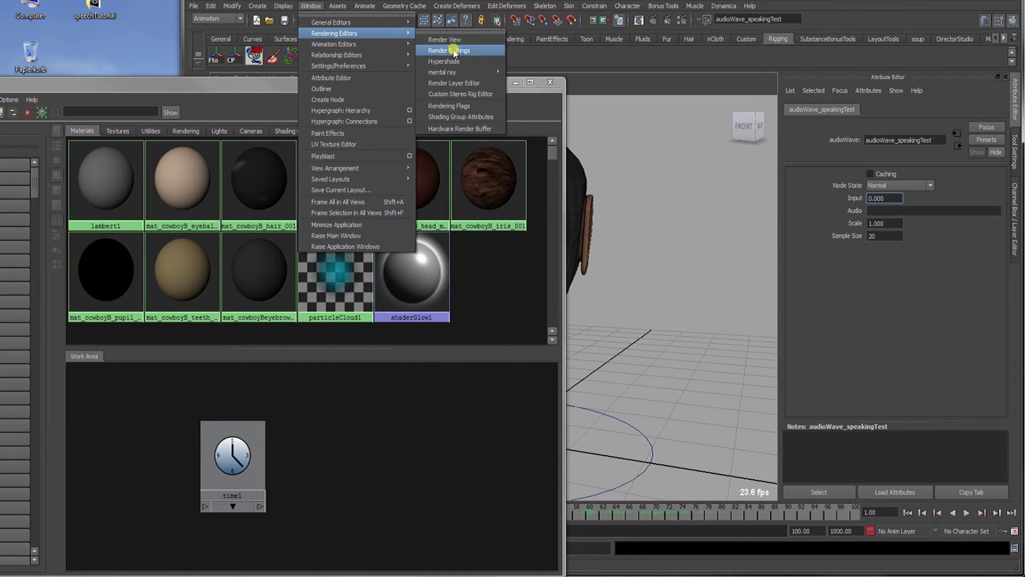
{"action": "left_click", "coordinate": [272, 89]}
{"action": "left_click_drag", "start_coordinate": [433, 86], "coordinate": [649, 503]}
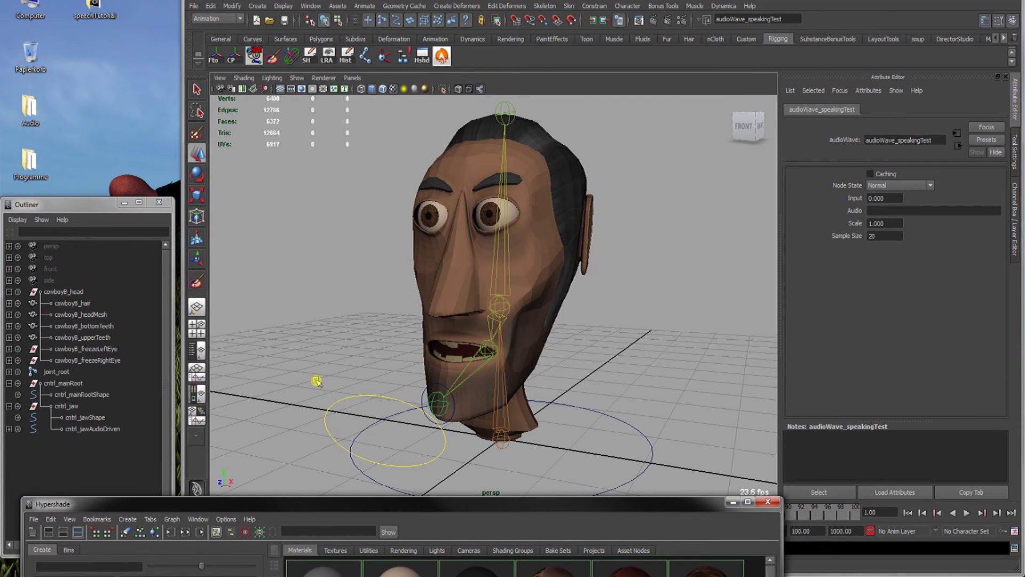
{"action": "left_click_drag", "start_coordinate": [329, 499], "coordinate": [414, 26]}
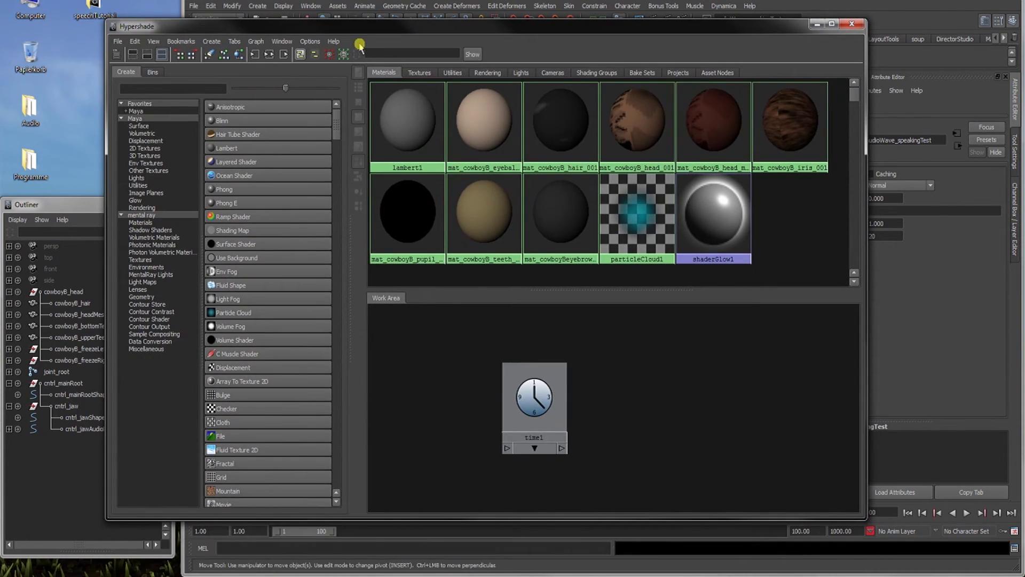
{"action": "left_click", "coordinate": [271, 56]}
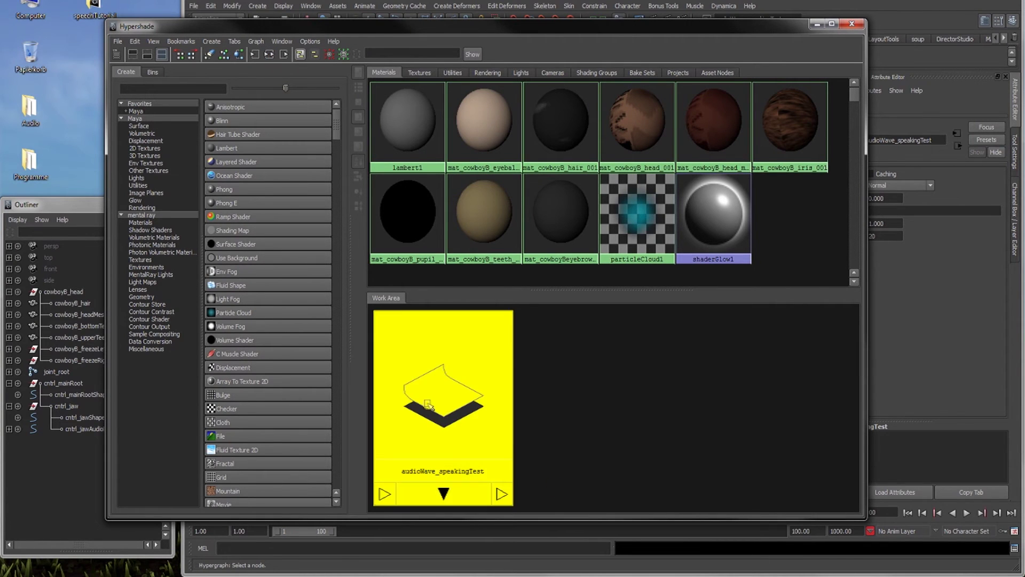
{"action": "left_click_drag", "start_coordinate": [421, 360], "coordinate": [703, 370]}
{"action": "scroll", "coordinate": [588, 368], "scroll_direction": "down", "scroll_amount": 4}
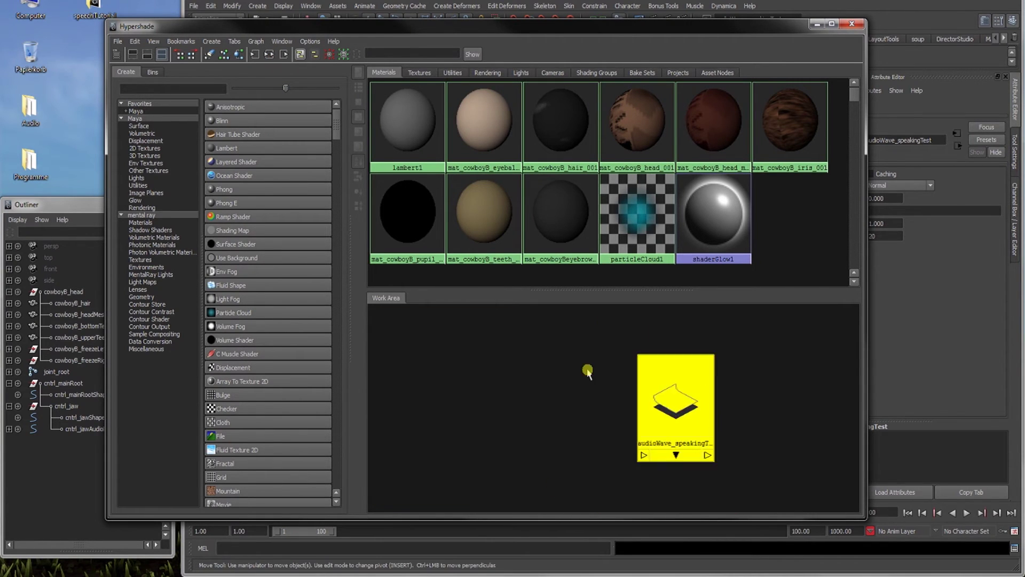
{"action": "mouse_move", "coordinate": [648, 403]}
{"action": "left_mouse_down"}
{"action": "mouse_move", "coordinate": [646, 375]}
{"action": "mouse_move", "coordinate": [642, 389]}
{"action": "left_mouse_up"}
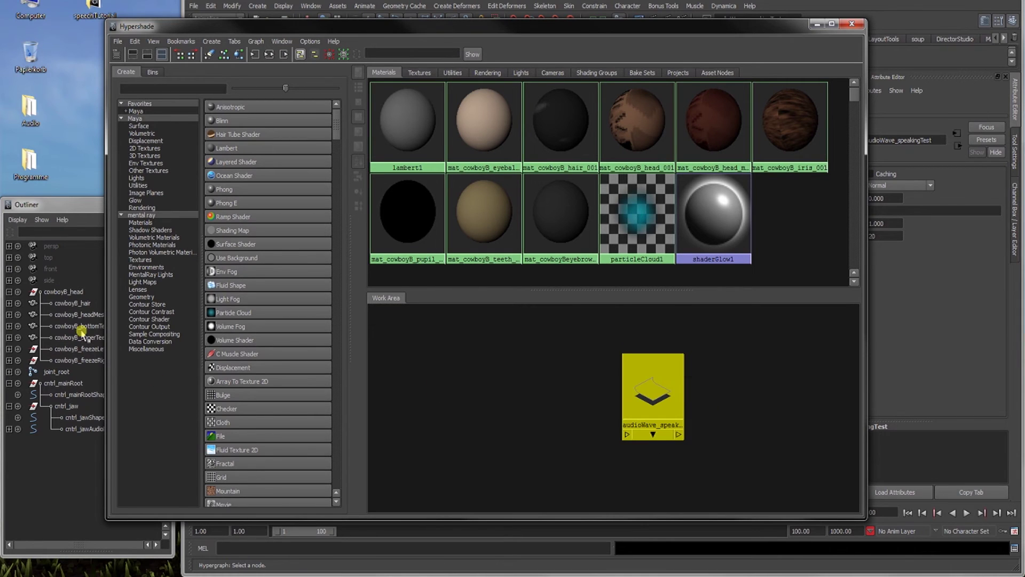
{"action": "left_click", "coordinate": [60, 233]}
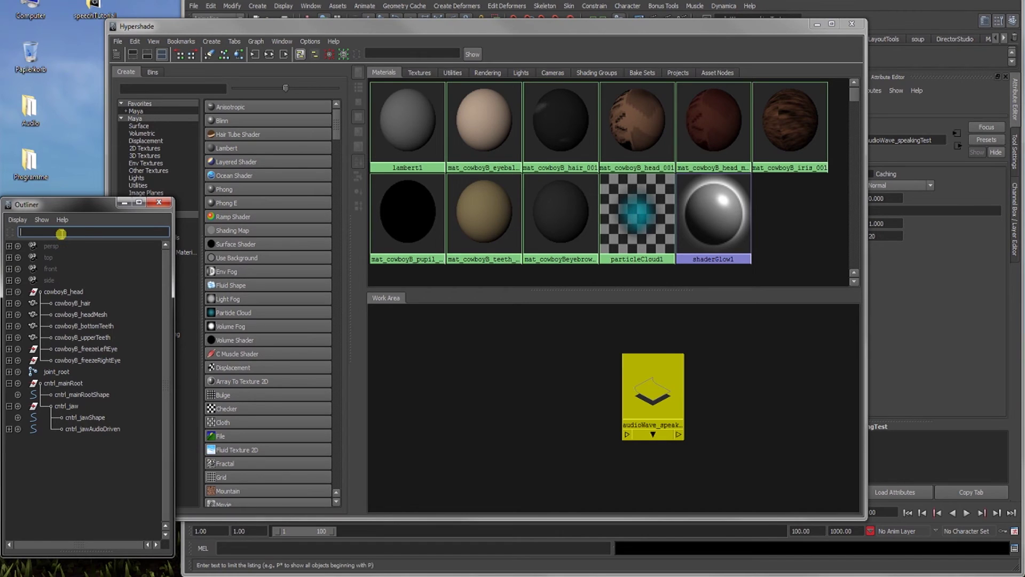
{"action": "left_click", "coordinate": [311, 6]}
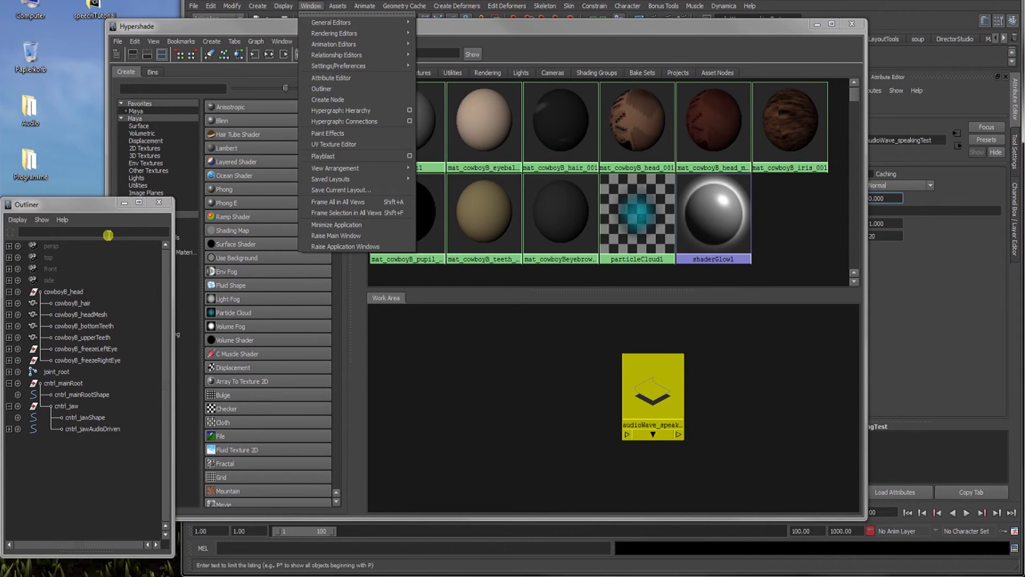
{"action": "left_click", "coordinate": [108, 235]}
{"action": "left_click", "coordinate": [17, 220]}
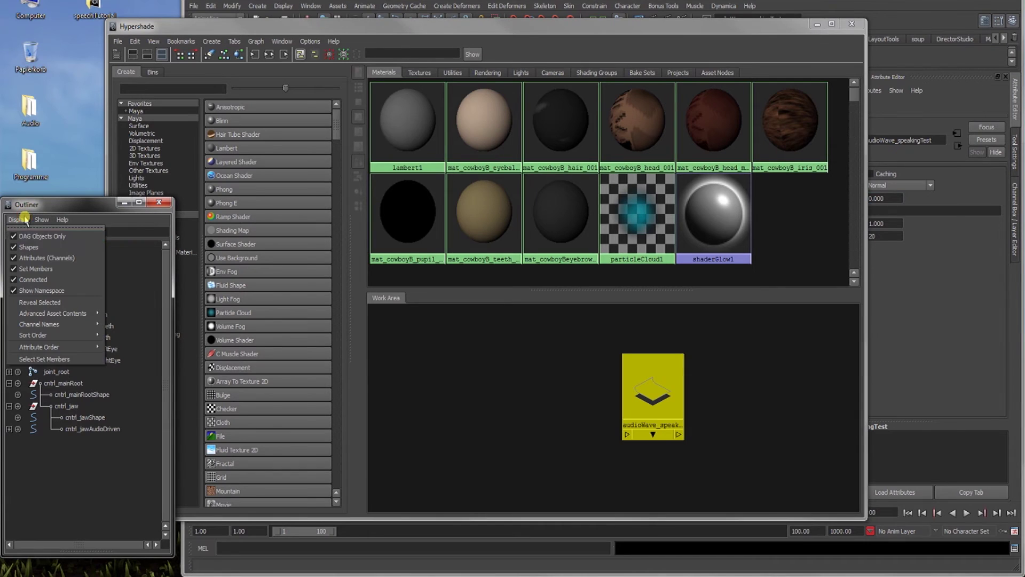
{"action": "left_click", "coordinate": [61, 237]}
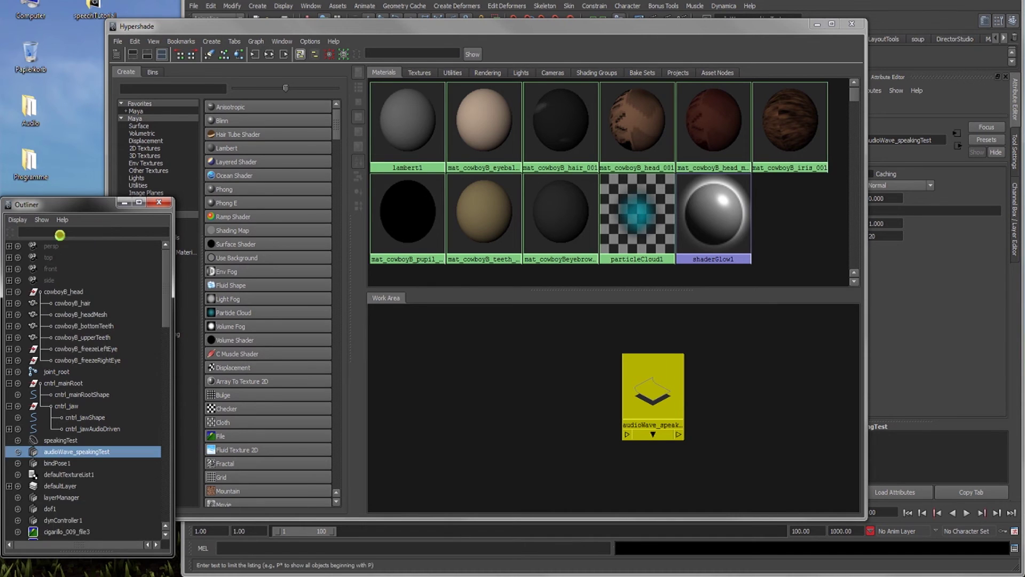
{"action": "left_click", "coordinate": [53, 232]}
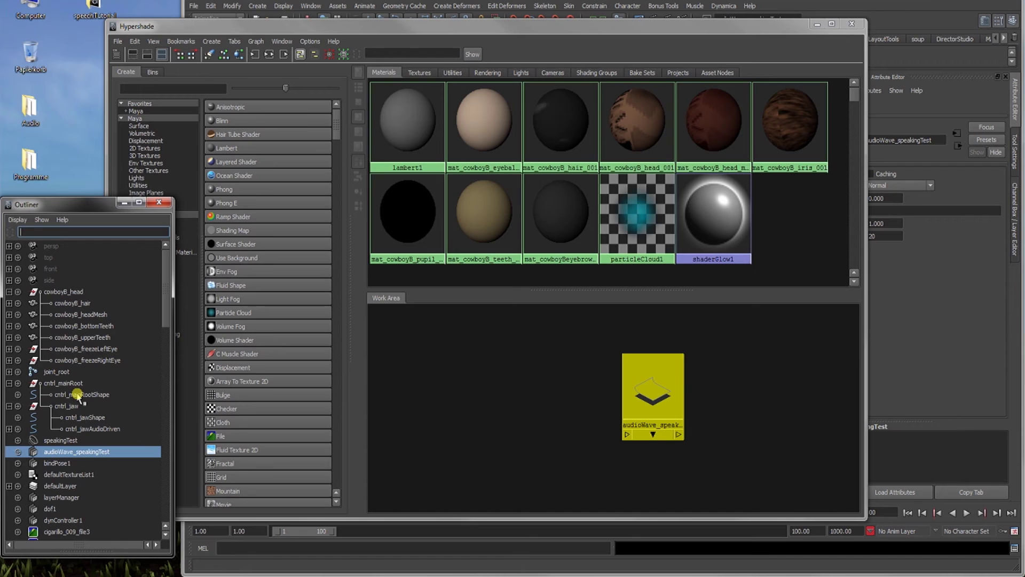
{"action": "scroll", "coordinate": [77, 395], "scroll_direction": "down", "scroll_amount": 3}
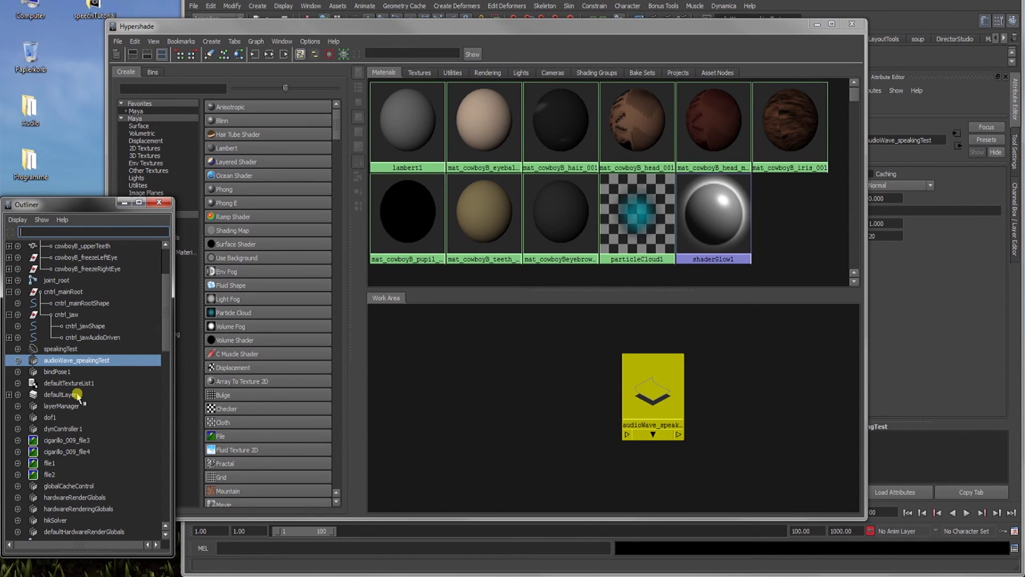
{"action": "scroll", "coordinate": [78, 396], "scroll_direction": "down", "scroll_amount": 6}
{"action": "scroll", "coordinate": [78, 395], "scroll_direction": "down", "scroll_amount": 6}
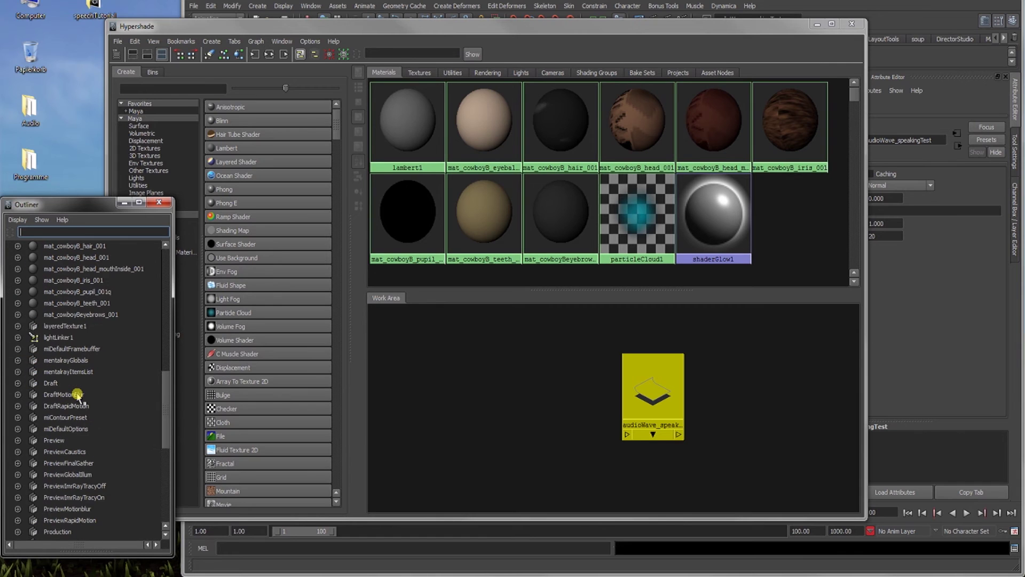
{"action": "scroll", "coordinate": [77, 395], "scroll_direction": "down", "scroll_amount": 9}
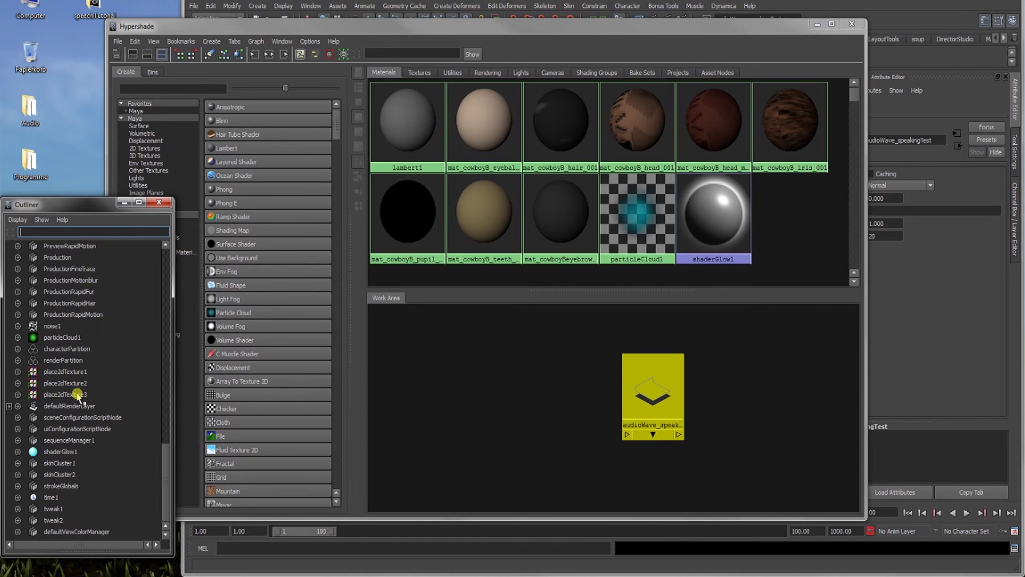
Filter the Outliner by time* and drag time1 into the Hypershade beside audioWave
{"action": "left_click", "coordinate": [101, 231]}
{"action": "type", "text": "time*"}
{"action": "key", "text": "Return"}
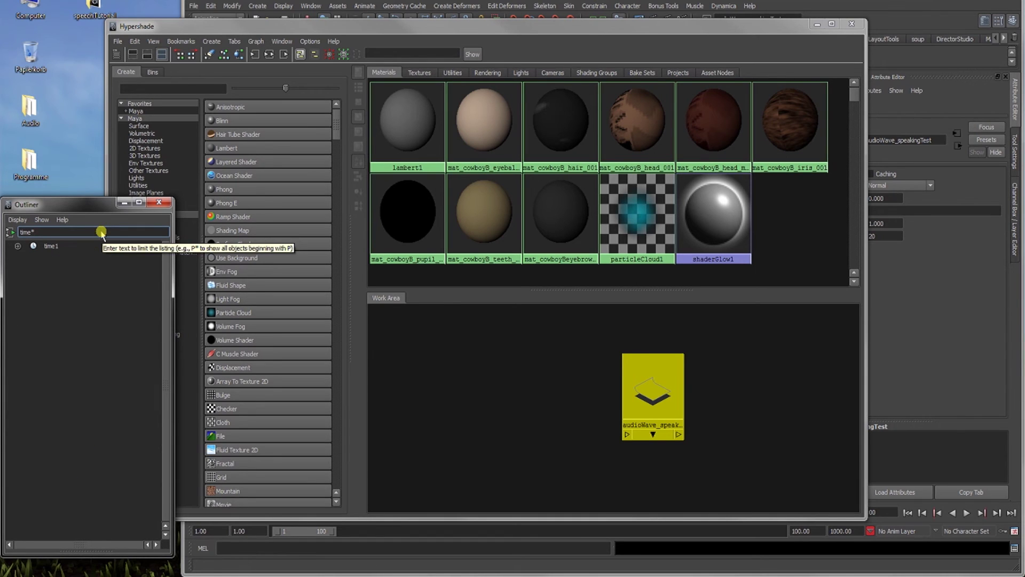
{"action": "left_click", "coordinate": [49, 246]}
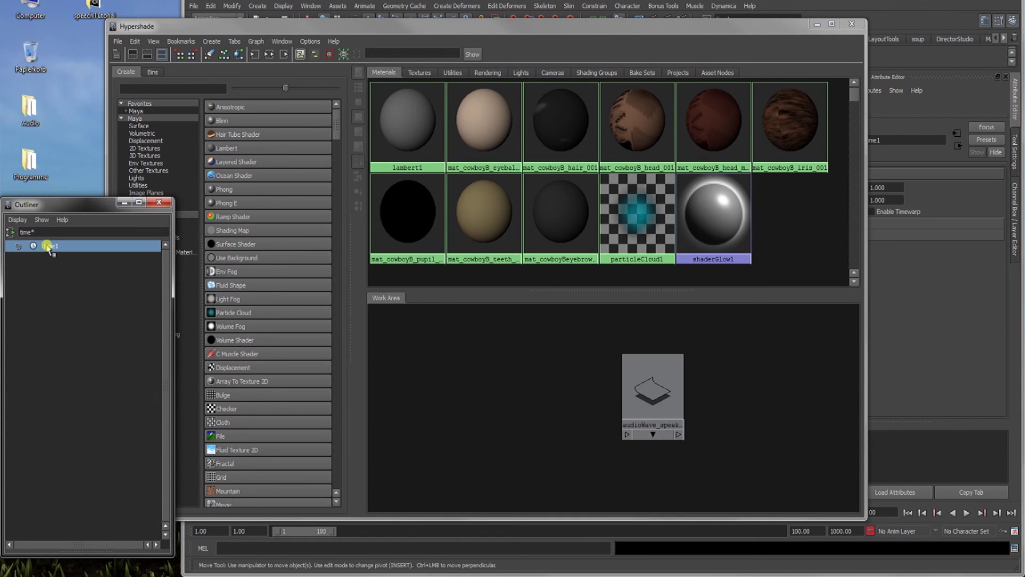
{"action": "middle_click_drag", "start_coordinate": [49, 248], "coordinate": [482, 386]}
Connect time1's outTime to audioWave_speakingTest's input through the Connection Editor
{"action": "left_click", "coordinate": [627, 394]}
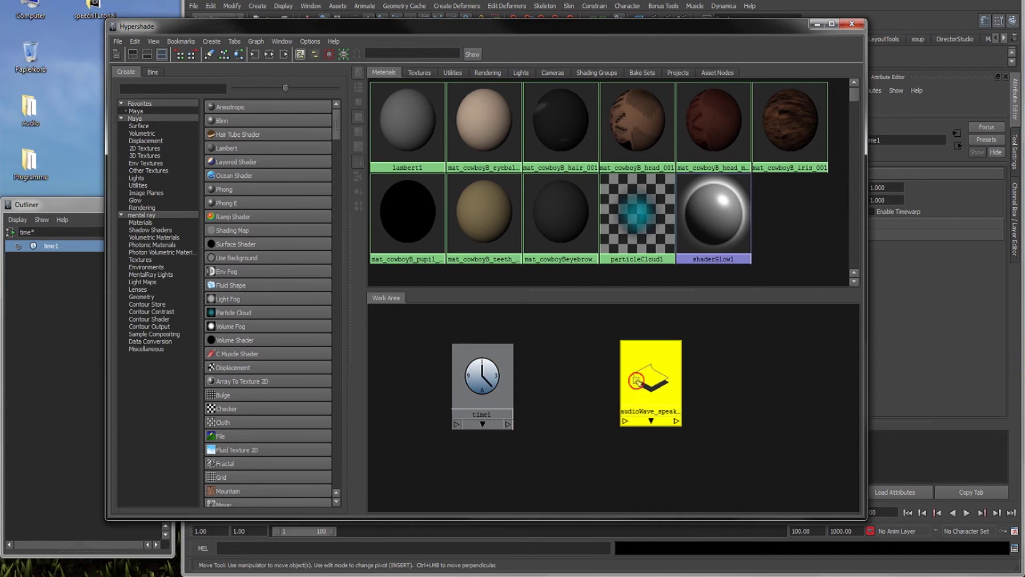
{"action": "left_click_drag", "start_coordinate": [680, 25], "coordinate": [450, 36]}
{"action": "left_click", "coordinate": [253, 386]}
{"action": "middle_click_drag", "start_coordinate": [267, 383], "coordinate": [424, 393]}
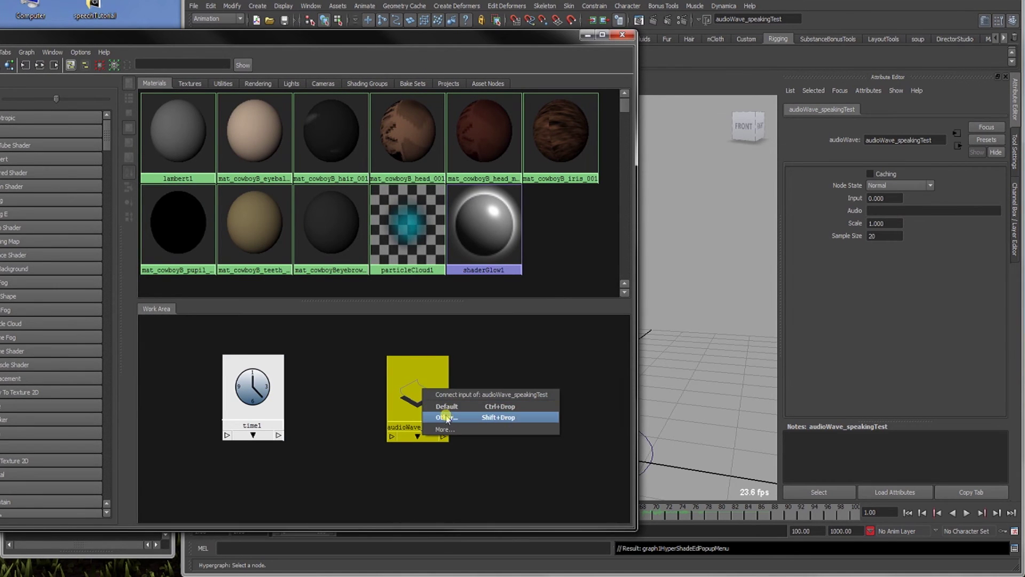
{"action": "left_click", "coordinate": [483, 419]}
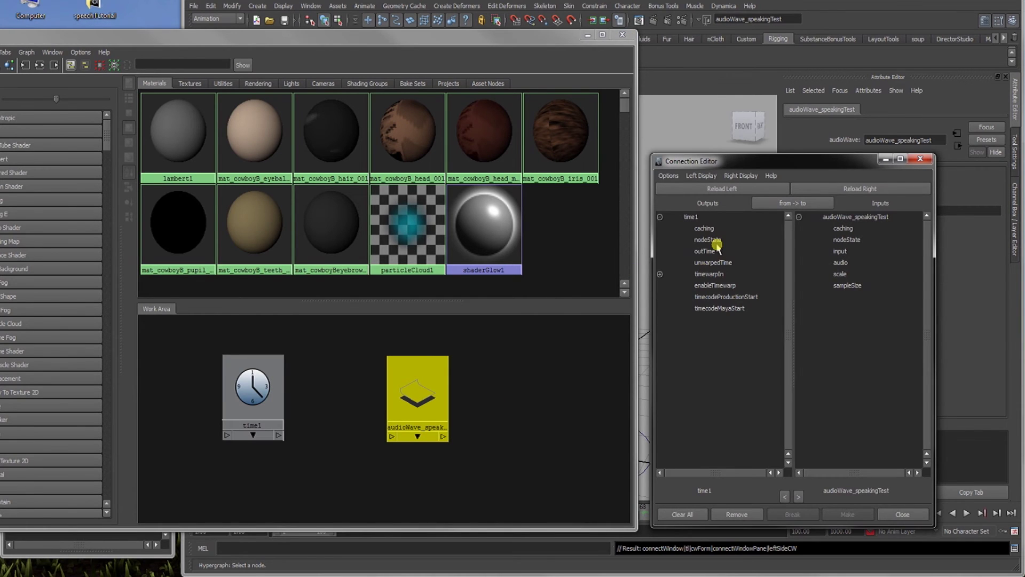
{"action": "left_click", "coordinate": [719, 252]}
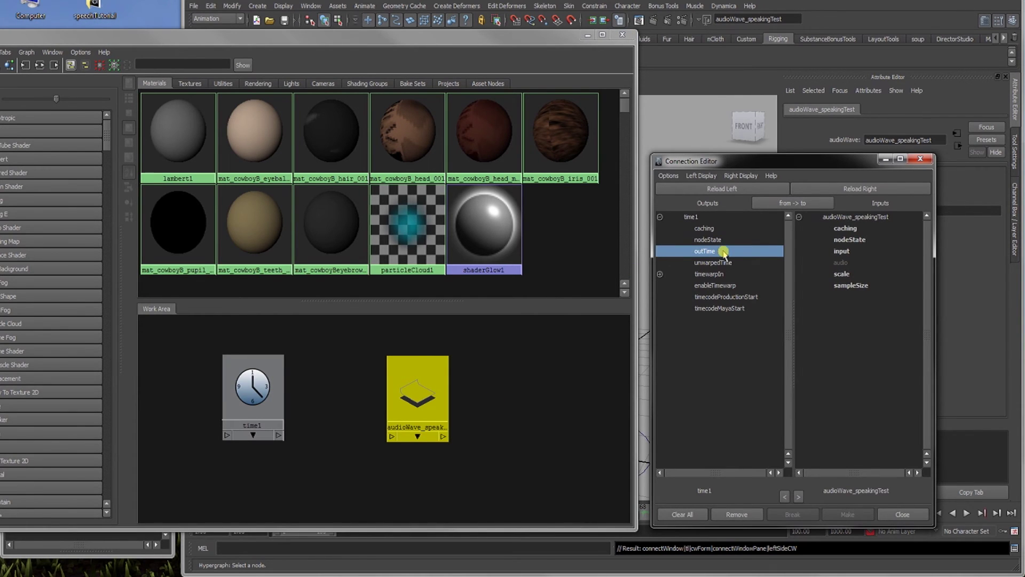
{"action": "left_click", "coordinate": [843, 253]}
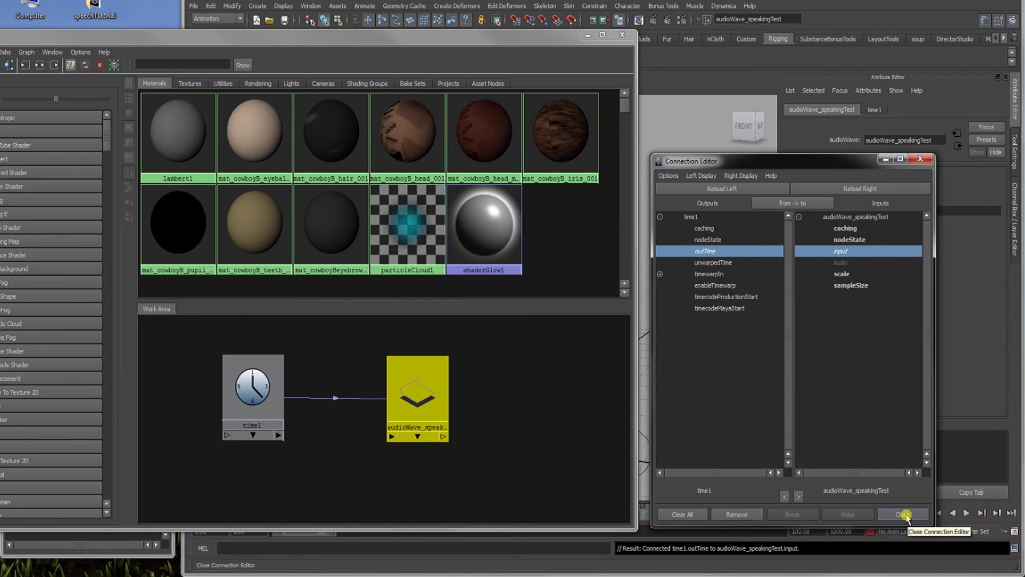
Close the Connection Editor, move the Hypershade aside and focus audioWave's Audio attribute
{"action": "left_click", "coordinate": [906, 514]}
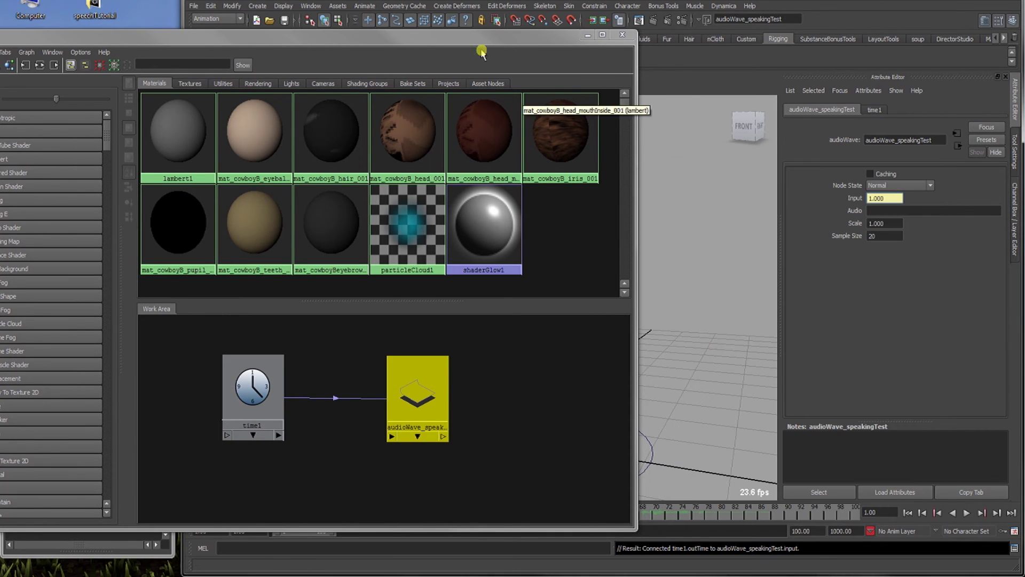
{"action": "left_click_drag", "start_coordinate": [528, 34], "coordinate": [598, 38]}
{"action": "left_click", "coordinate": [694, 40]}
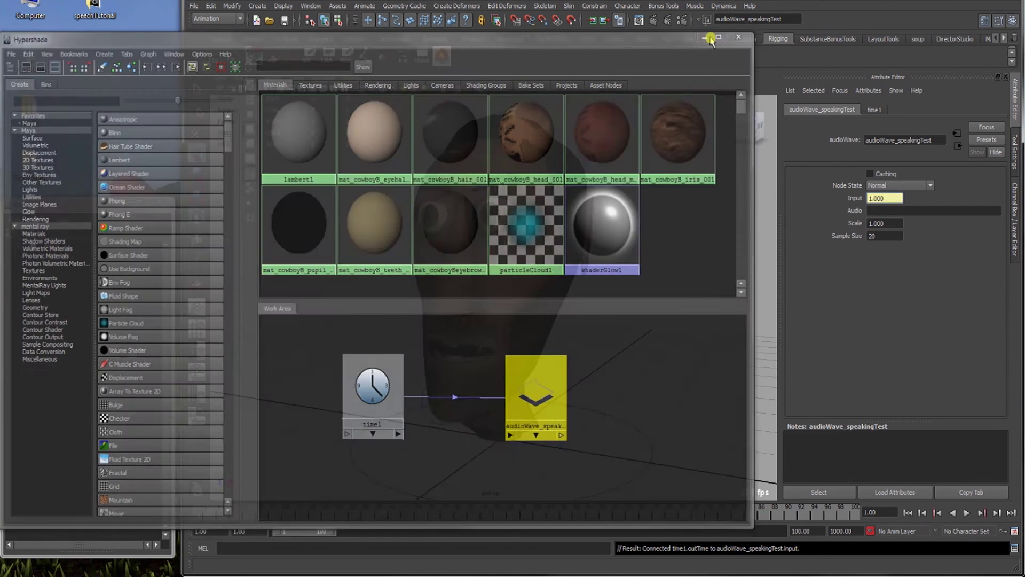
{"action": "left_click", "coordinate": [906, 209]}
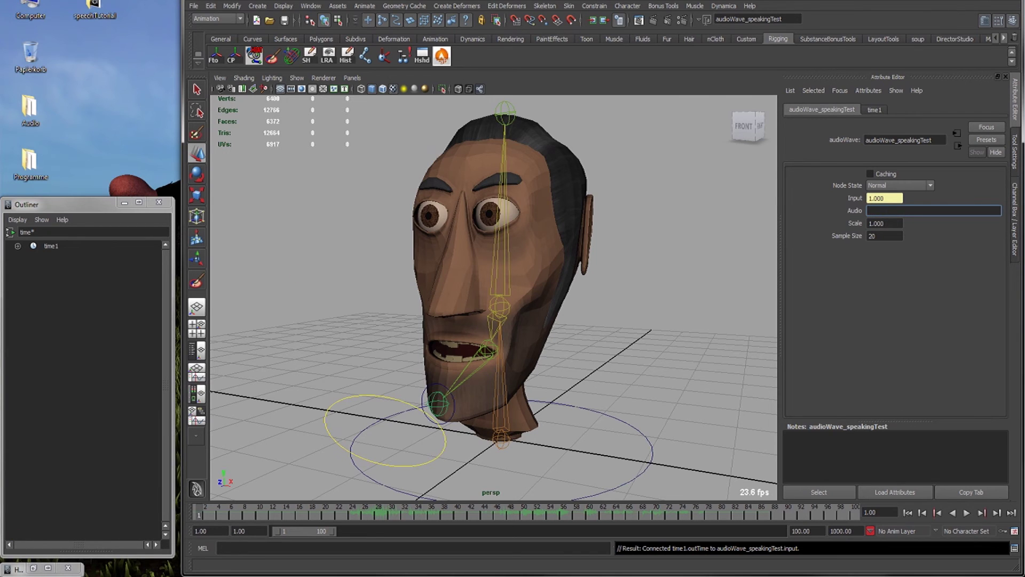
Browse to speechTutorial's sound folder in Explorer and drag its path into Maya's Audio field
{"action": "left_click", "coordinate": [52, 570]}
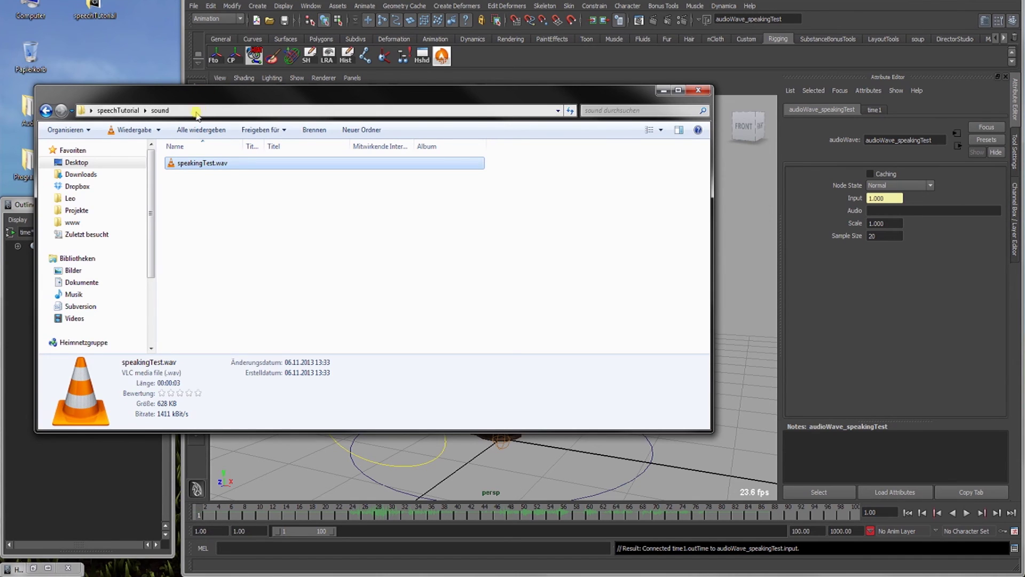
{"action": "left_click", "coordinate": [120, 110]}
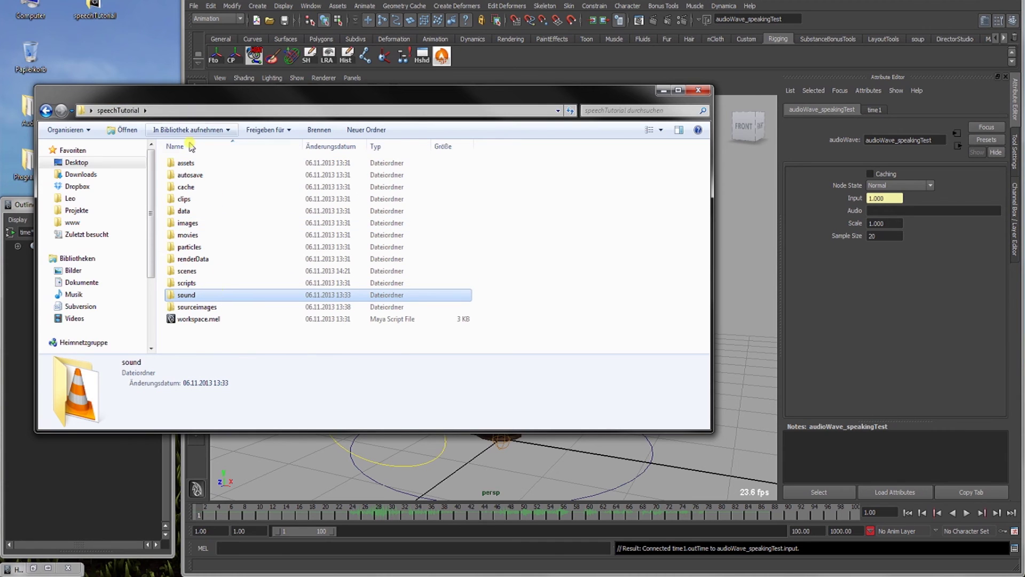
{"action": "double_click", "coordinate": [231, 295]}
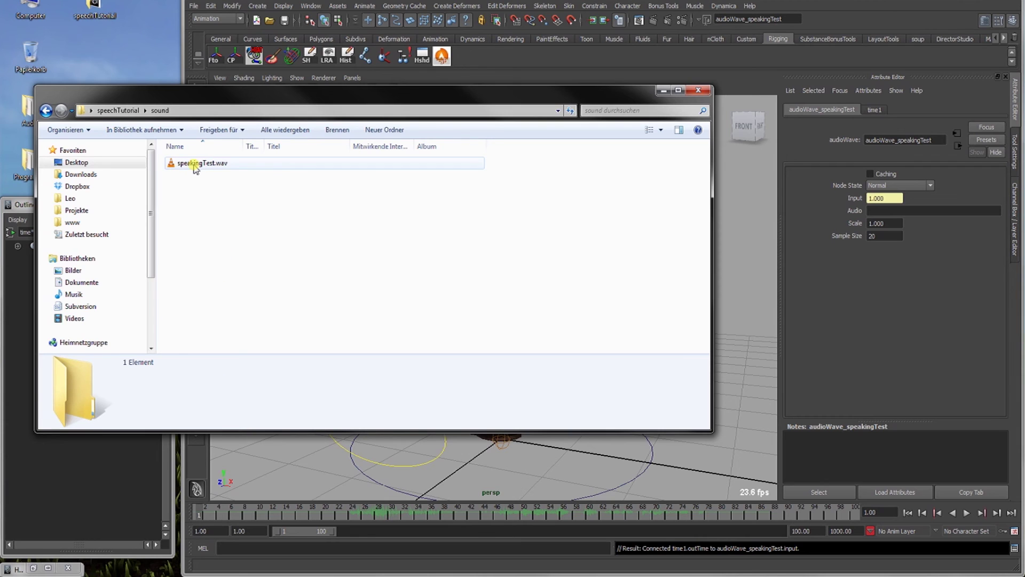
{"action": "left_click", "coordinate": [194, 163]}
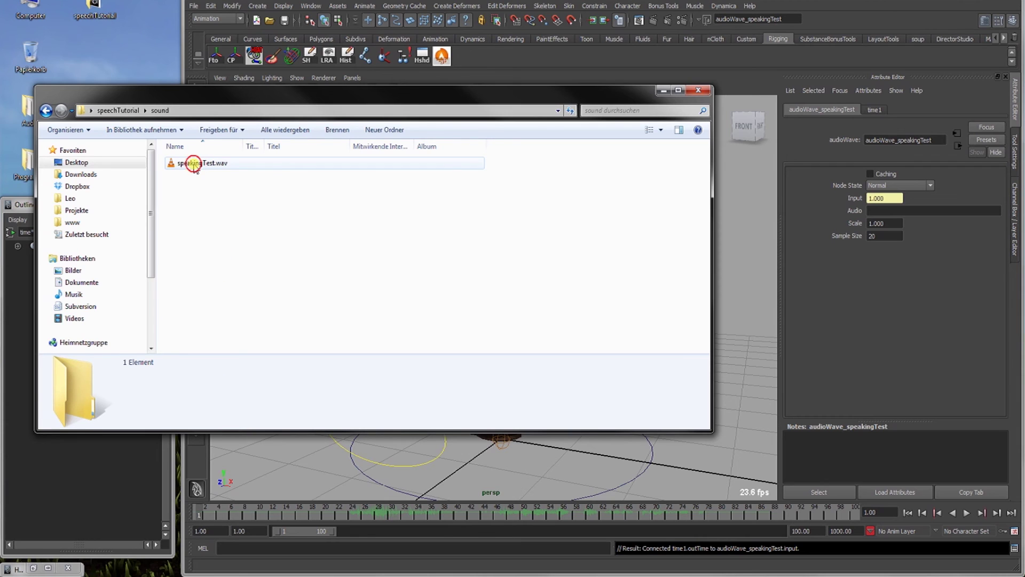
{"action": "left_click", "coordinate": [222, 110]}
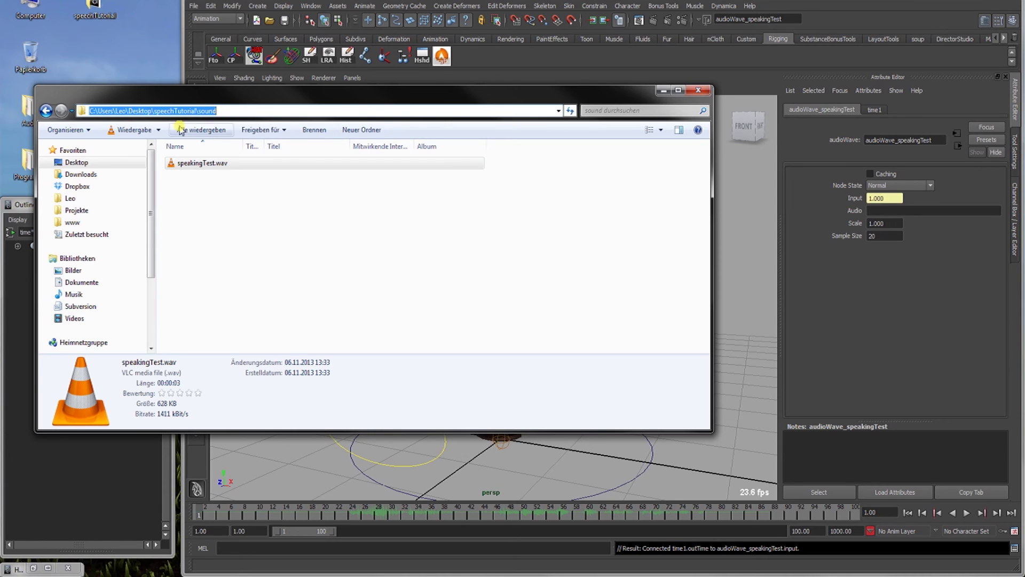
{"action": "left_click_drag", "start_coordinate": [130, 110], "coordinate": [910, 209]}
Append speakingTest.wav to the Audio path, then check the Scale and Sample Size values
{"action": "left_click", "coordinate": [911, 209]}
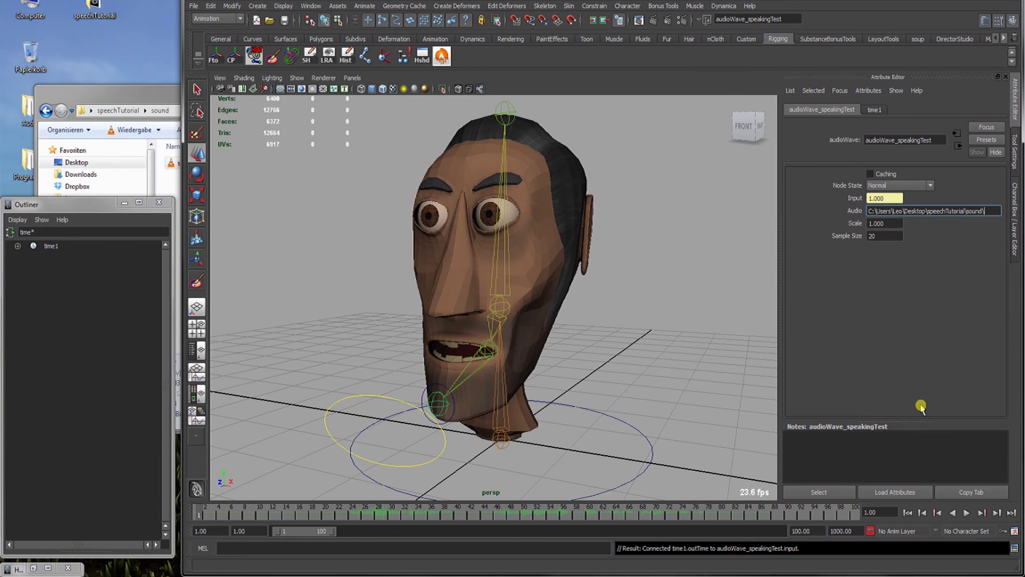
{"action": "type", "text": "speakingTest.wav"}
{"action": "key", "text": "Return"}
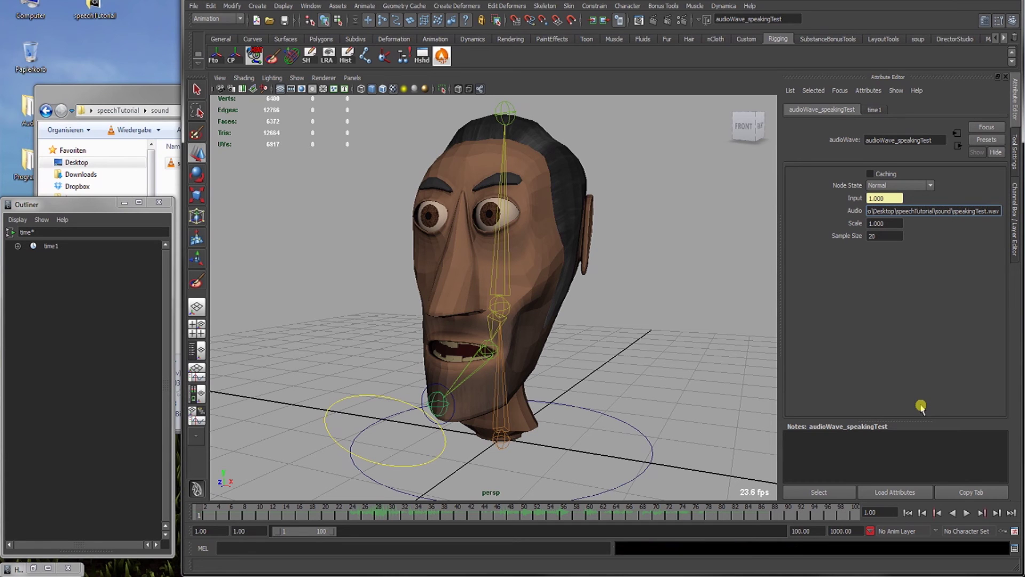
{"action": "left_click", "coordinate": [894, 224]}
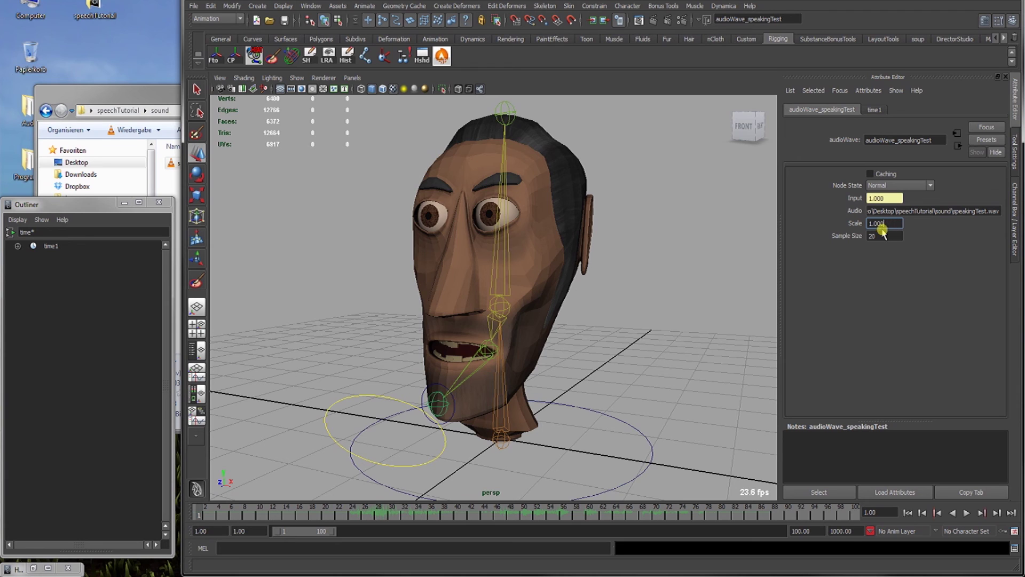
{"action": "left_click", "coordinate": [870, 235]}
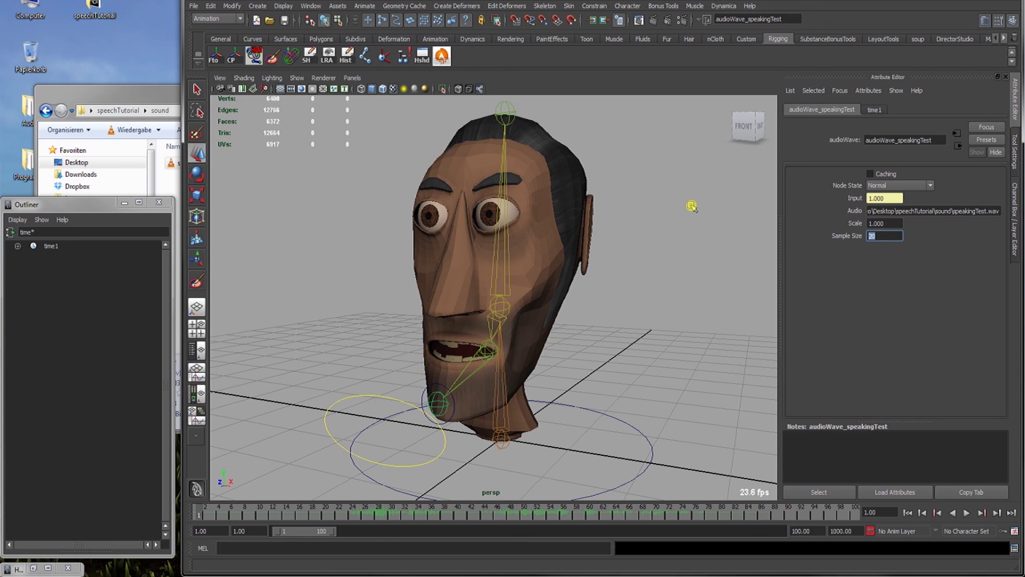
Delete the time* text from the Outliner filter so every scene node is listed
{"action": "left_click", "coordinate": [669, 6]}
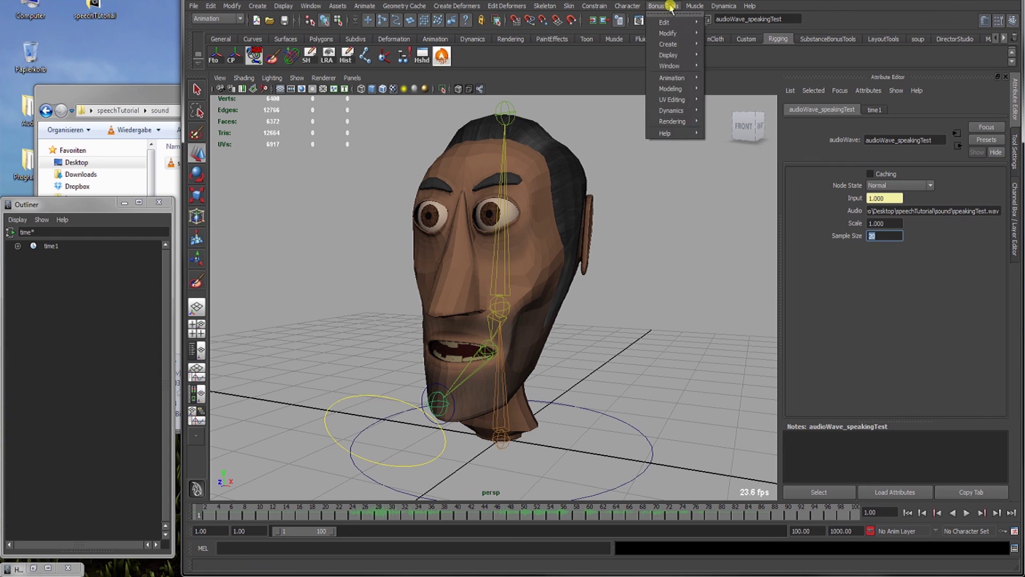
{"action": "mouse_move", "coordinate": [673, 133]}
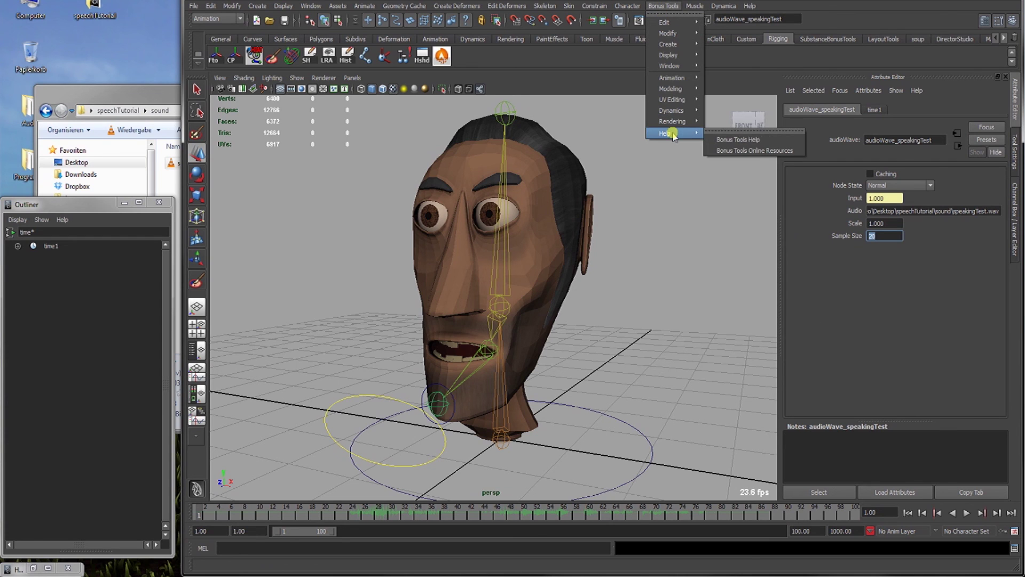
{"action": "left_click", "coordinate": [821, 3]}
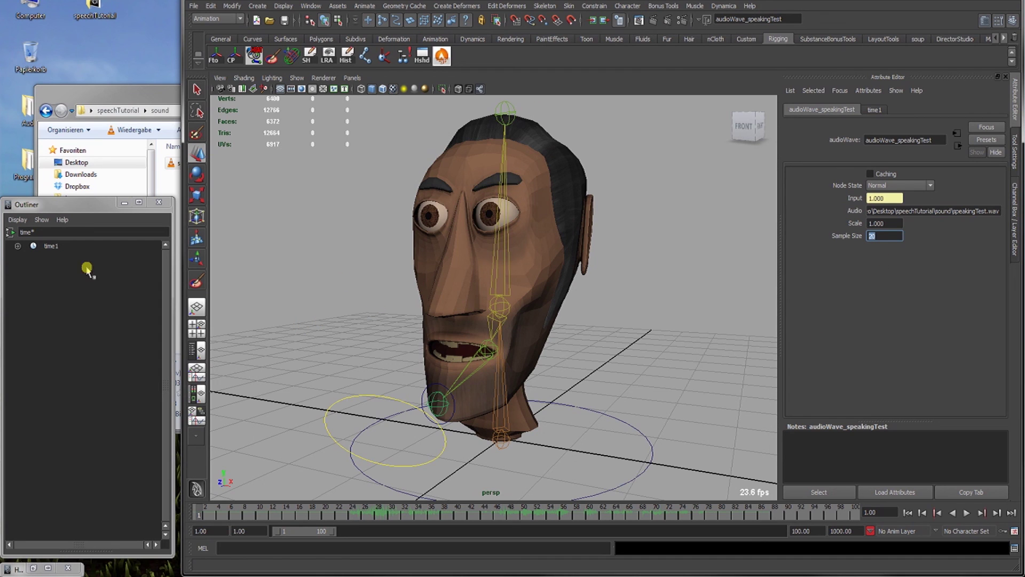
{"action": "left_click", "coordinate": [82, 232]}
{"action": "key", "text": "BackSpace"}
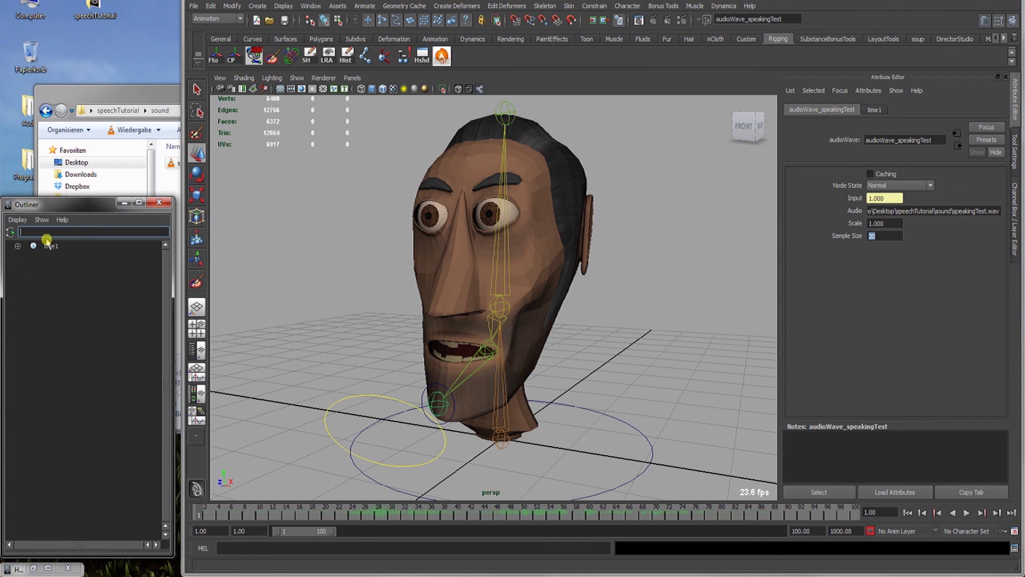
{"action": "key", "text": "Return"}
Set the Outliner to Objects Only and select cntrl_jawAudioDriven to view its transform attributes
{"action": "left_click", "coordinate": [18, 220]}
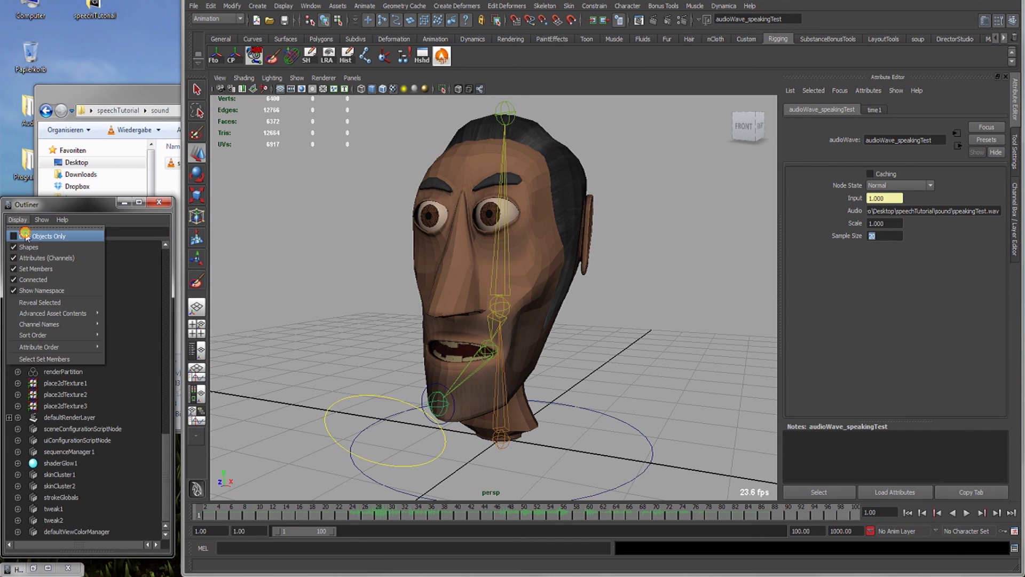
{"action": "left_click", "coordinate": [38, 233]}
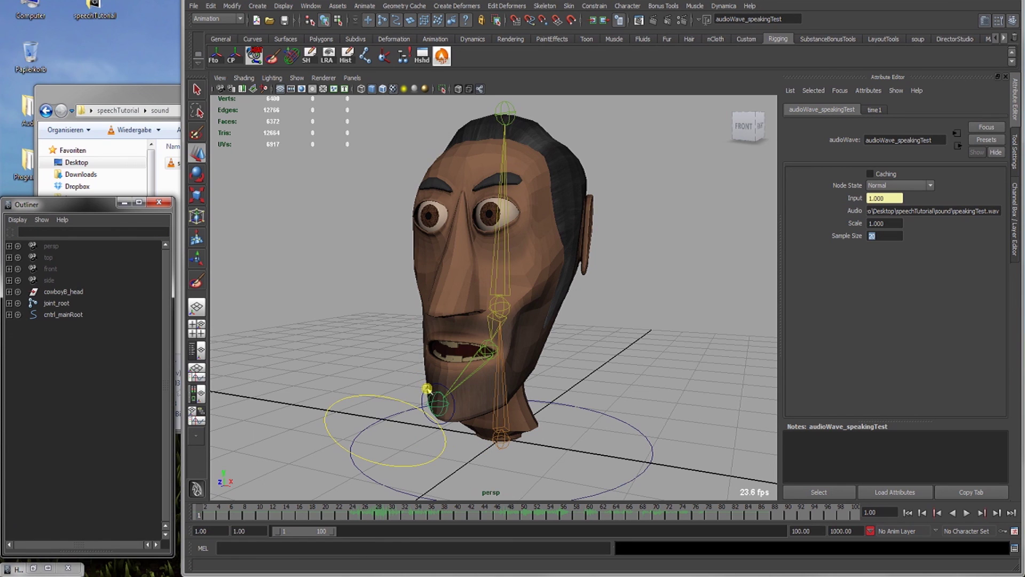
{"action": "left_click", "coordinate": [424, 385]}
{"action": "left_click", "coordinate": [424, 385]}
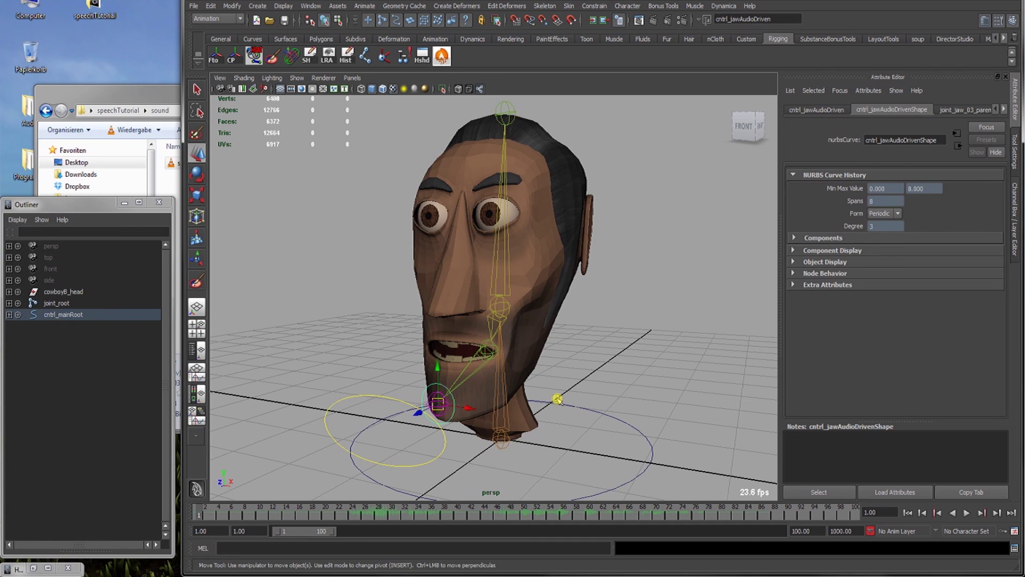
{"action": "left_click_drag", "start_coordinate": [424, 385], "coordinate": [483, 384], "text": "alt"}
{"action": "scroll", "coordinate": [486, 401], "scroll_direction": "up", "scroll_amount": 3}
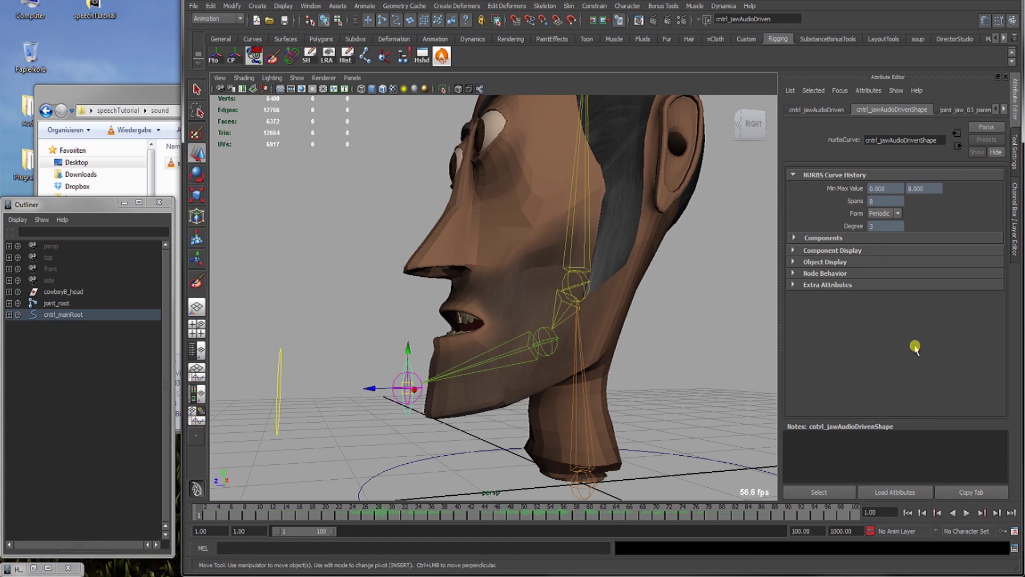
{"action": "left_click", "coordinate": [839, 111]}
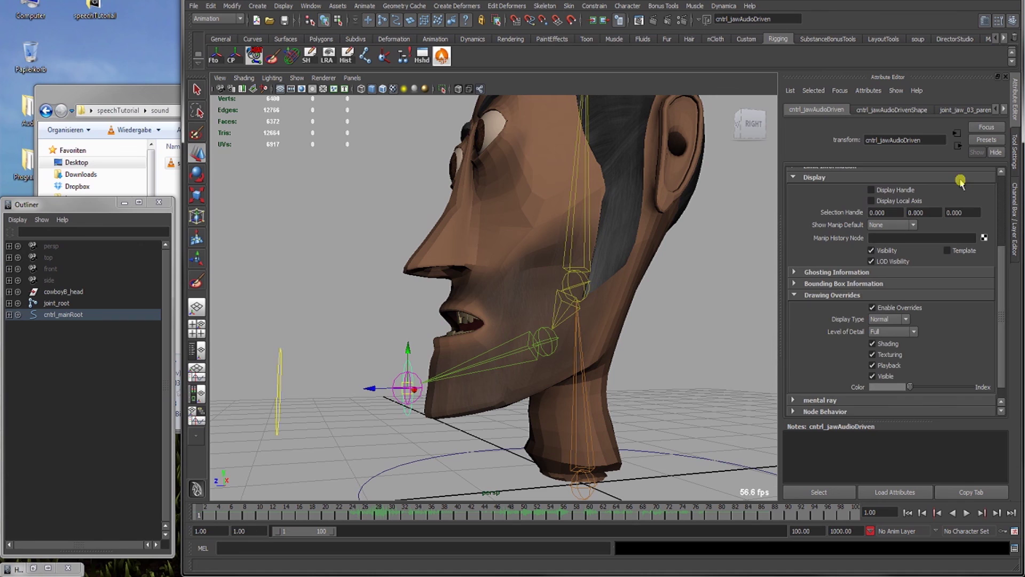
{"action": "scroll", "coordinate": [960, 183], "scroll_direction": "up", "scroll_amount": 5}
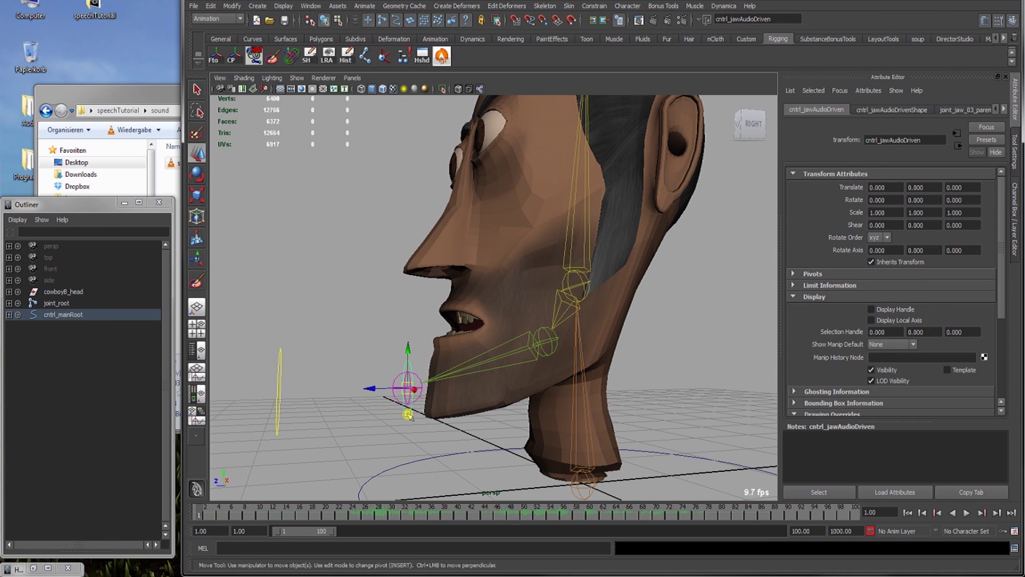